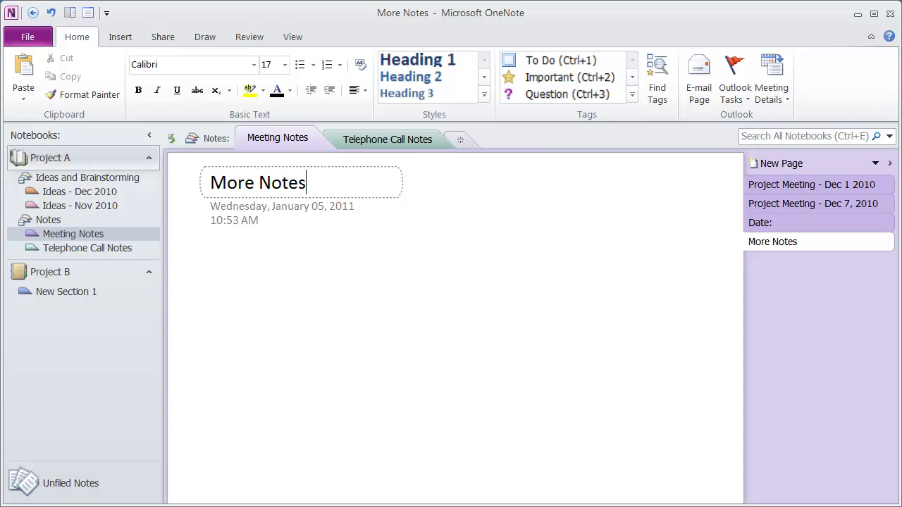
Step: Bring up the Insert ribbon commands for the new More Notes page
click(121, 41)
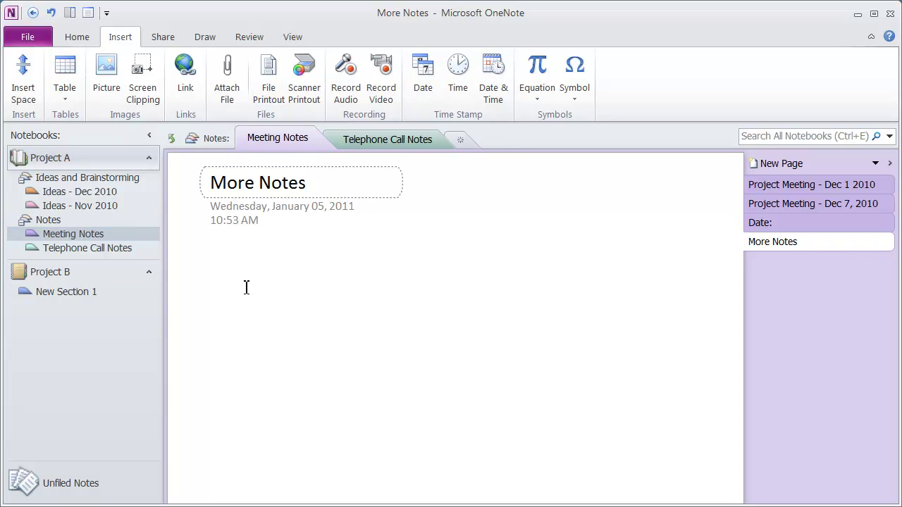
Step: Insert a 5-column by 4-row table below the date and widen its note container
click(211, 273)
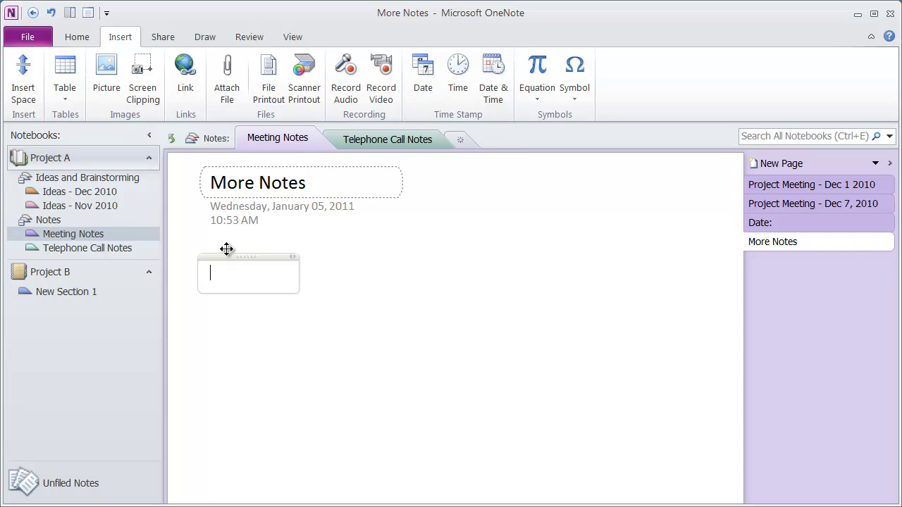
click(62, 92)
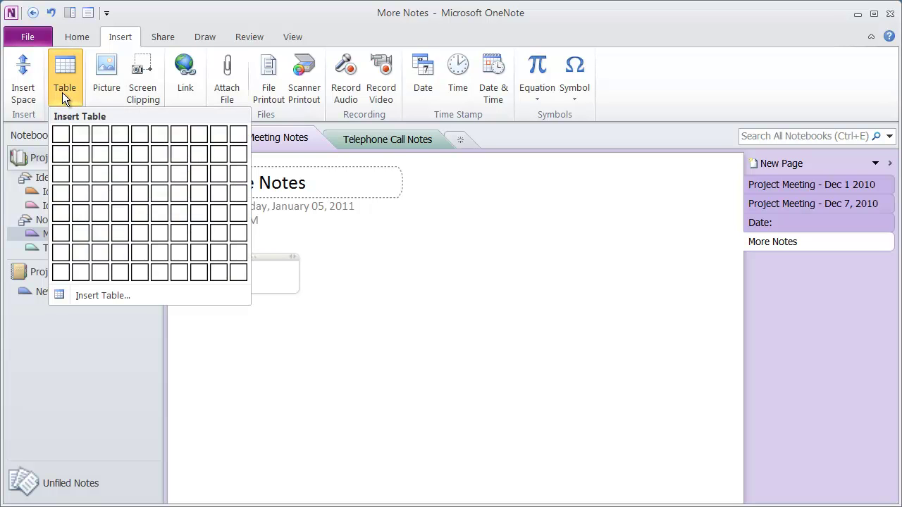
click(145, 187)
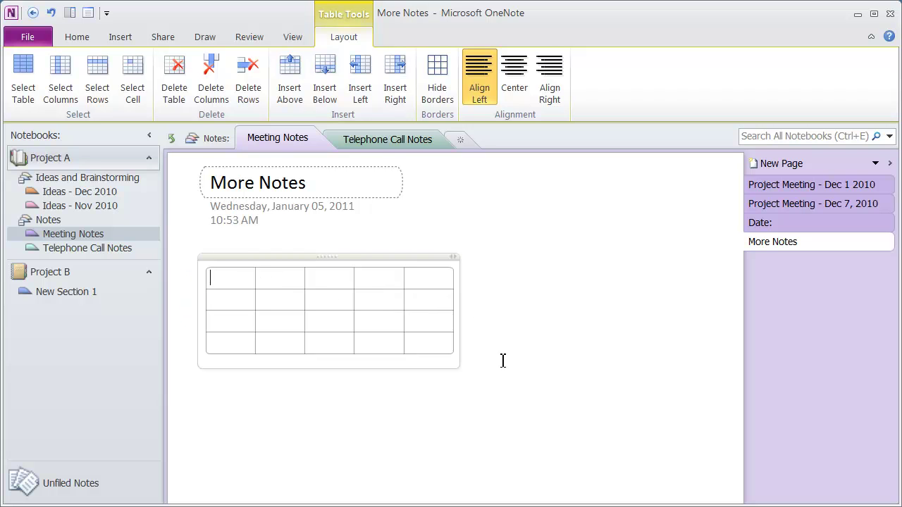
drag(454, 263, 654, 273)
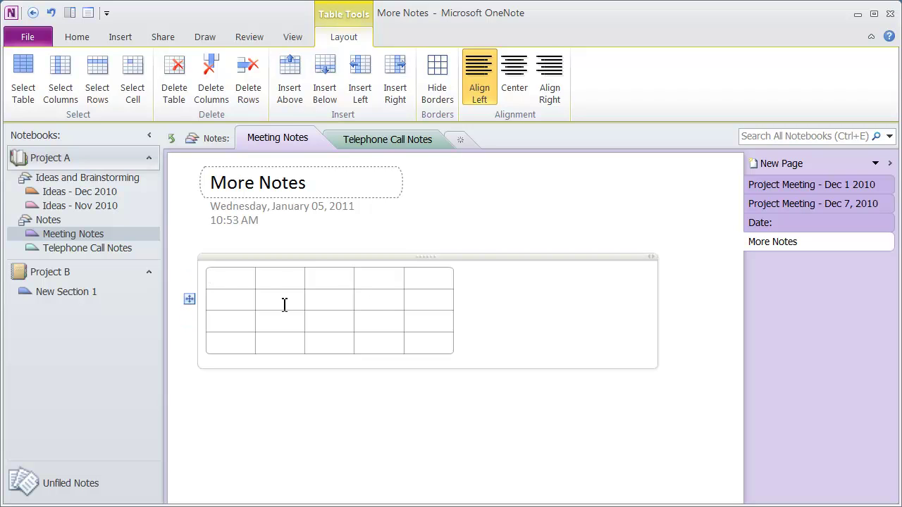
click(276, 281)
right_click(274, 281)
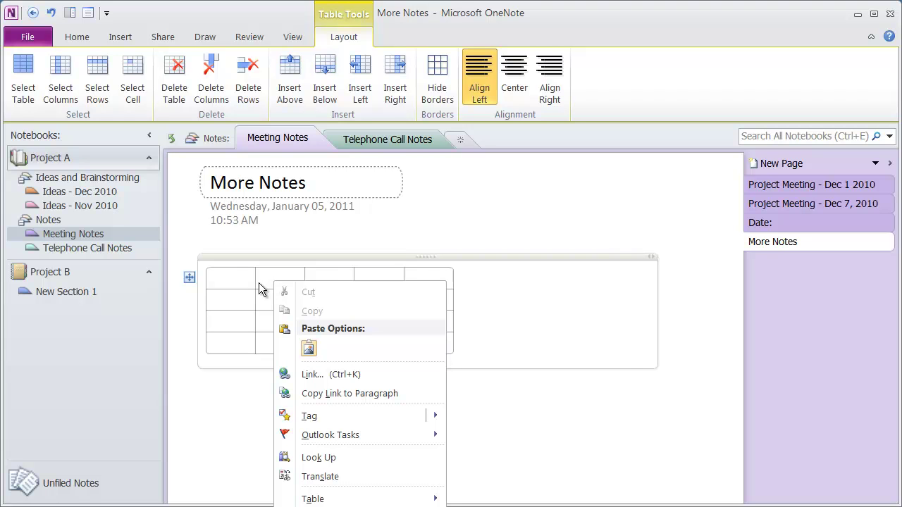
mouse_move(393, 505)
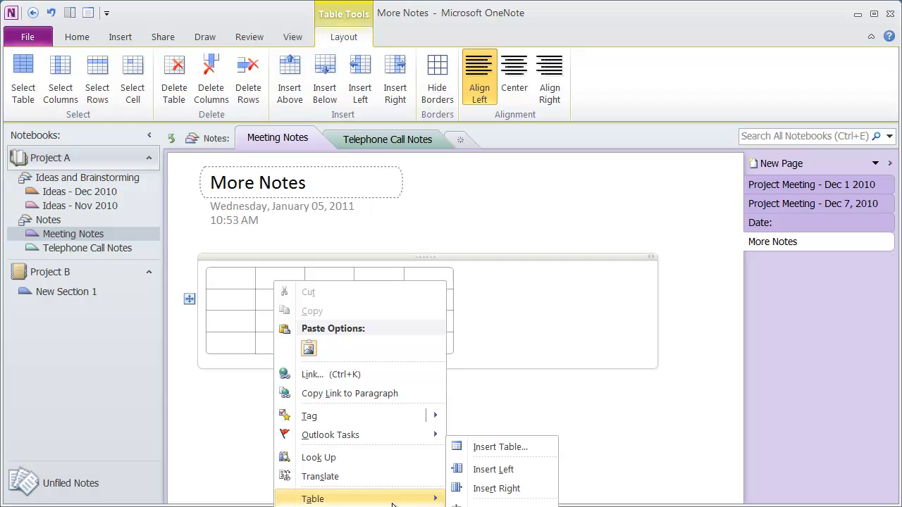
click(610, 399)
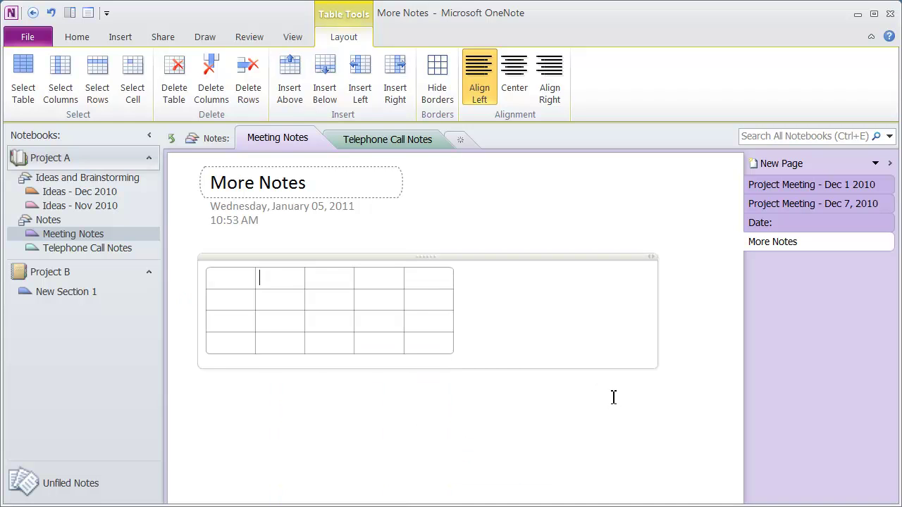
right_click(234, 277)
mouse_move(358, 503)
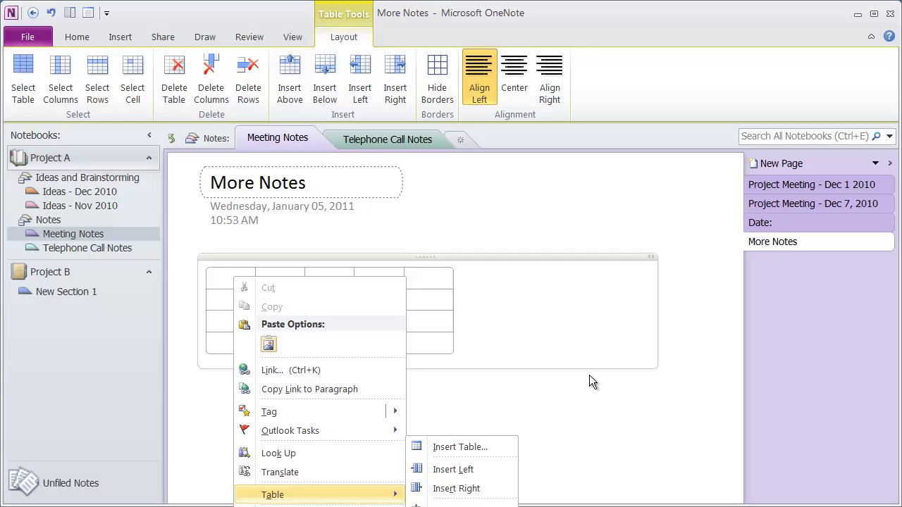
Step: Type the header cells Name, Jan, Feb, Mar and Total across the top row
key(Escape)
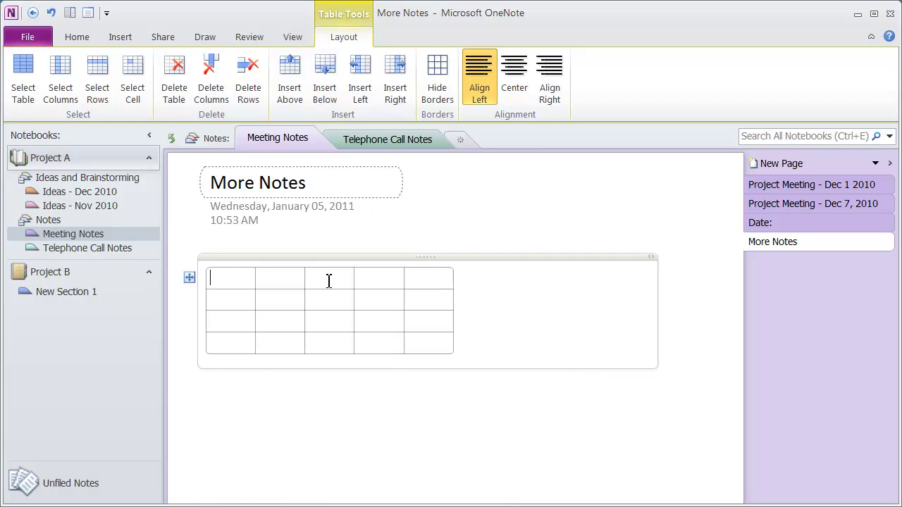
text(Name)
key(Tab)
text(Jan)
key(Tab)
text(Feb)
key(Tab)
text(Mar)
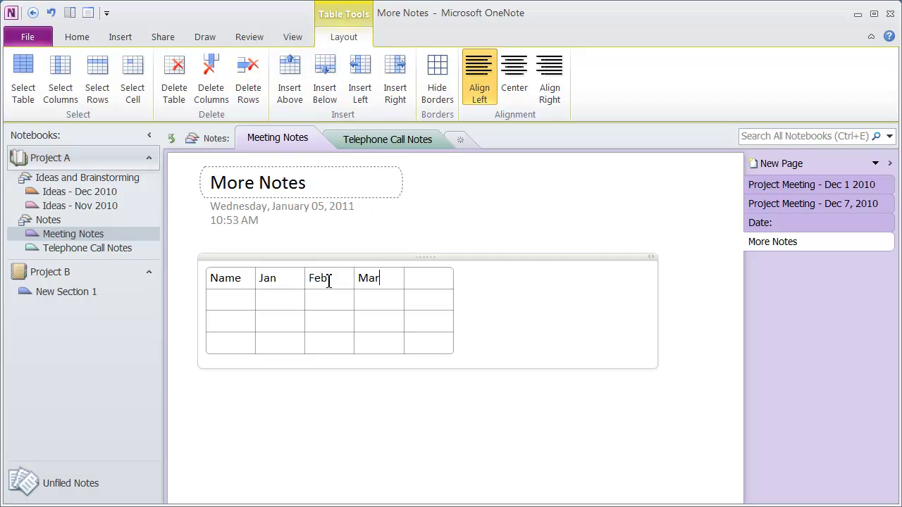
key(Tab)
text(Total)
Step: Insert a new column left of Total and label it Apr
click(429, 320)
right_click(426, 285)
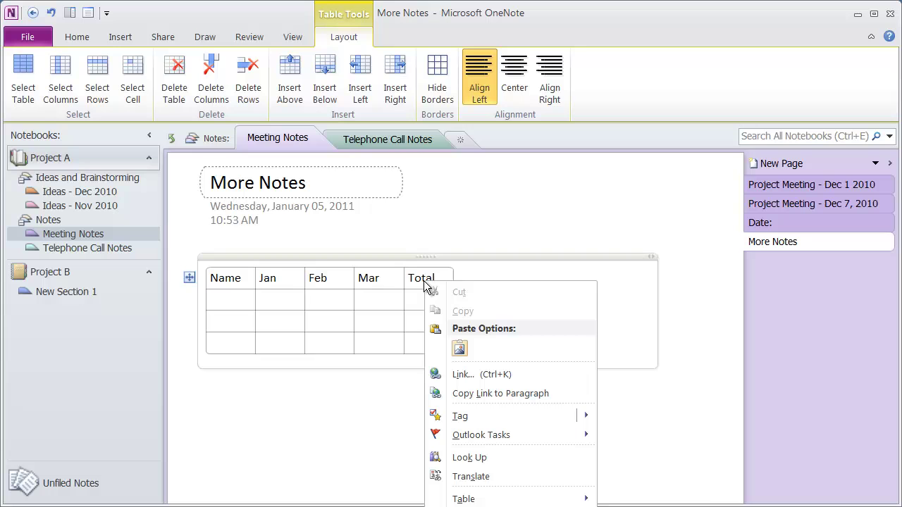
mouse_move(477, 501)
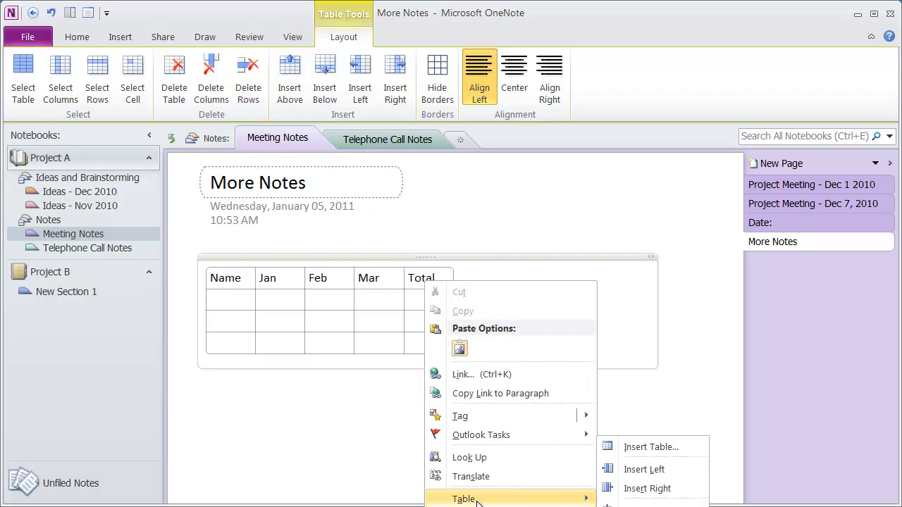
click(643, 470)
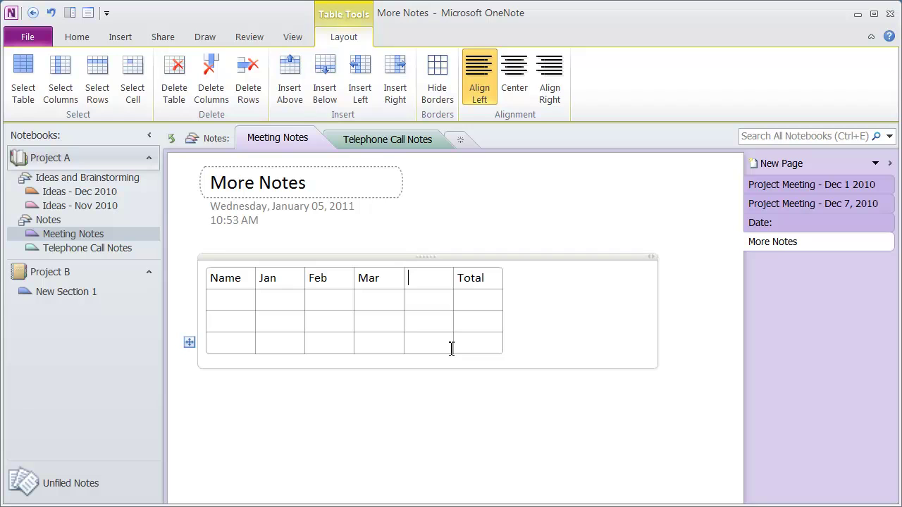
text(April)
key(BackSpace)
key(BackSpace)
Step: Make the header row Name, Jan, Feb, Mar, Apr, Total bold
click(228, 303)
click(73, 36)
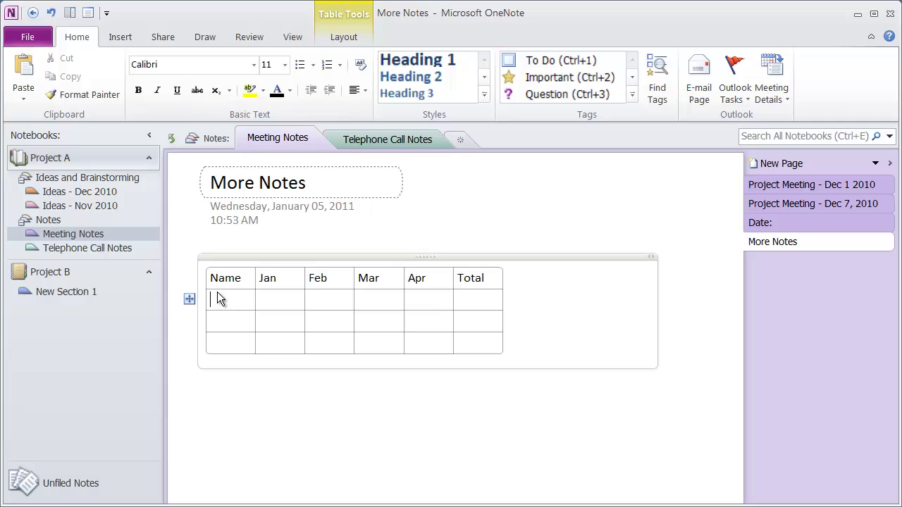
drag(213, 282, 489, 286)
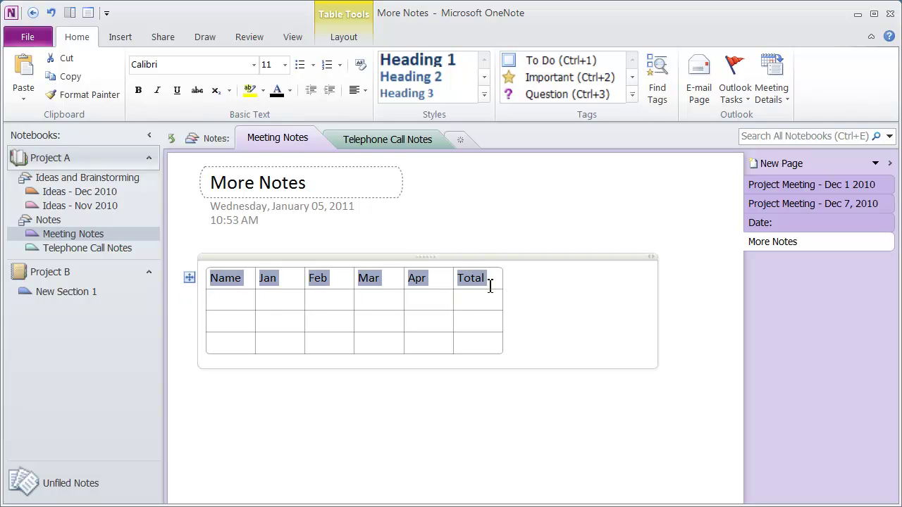
click(139, 94)
click(233, 305)
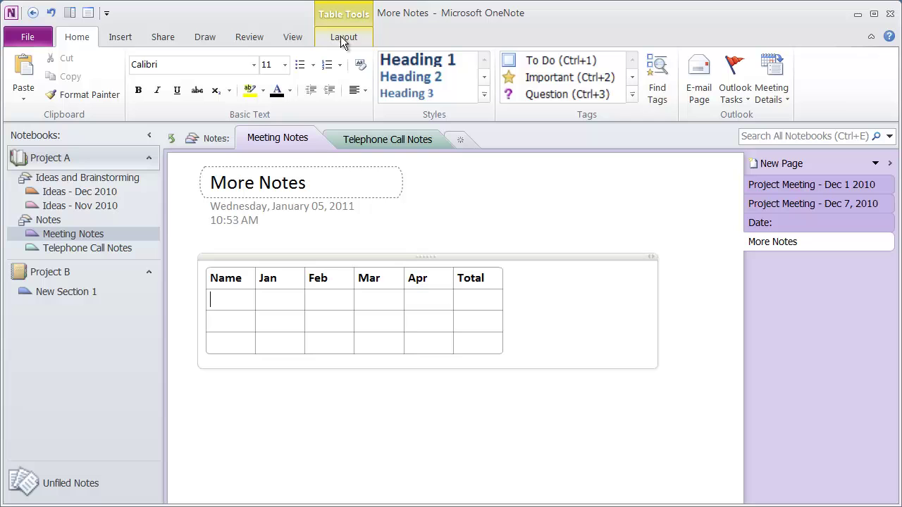
click(319, 184)
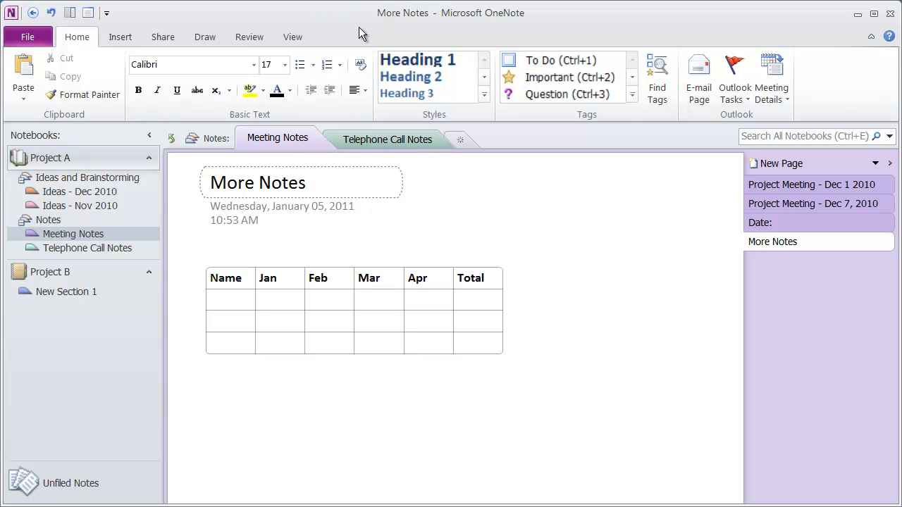
click(280, 300)
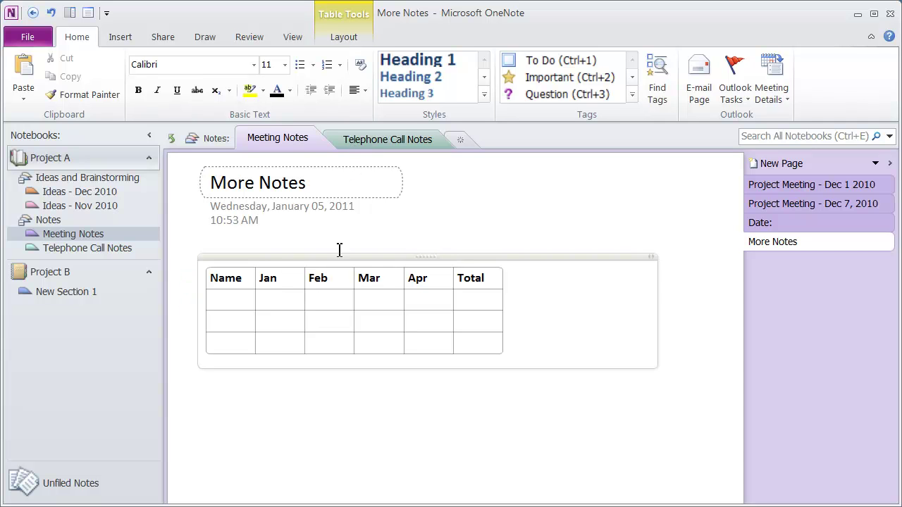
click(350, 40)
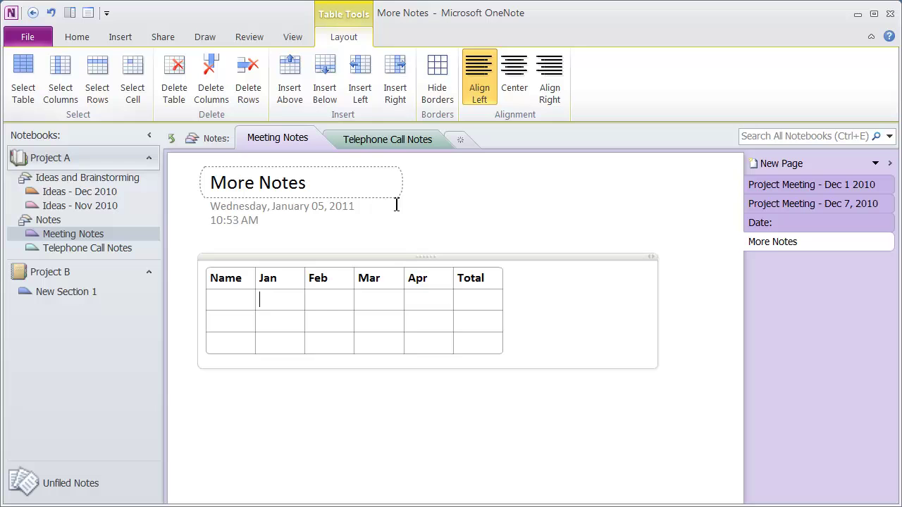
click(387, 304)
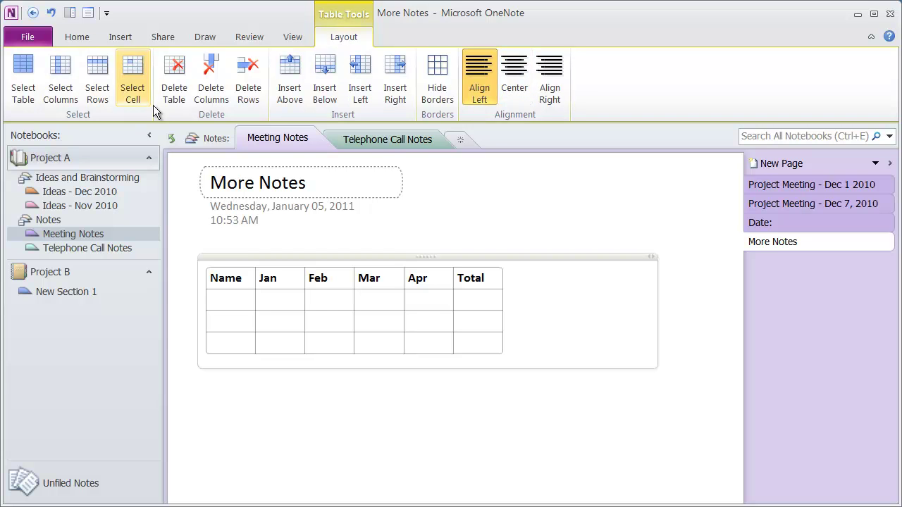
right_click(326, 280)
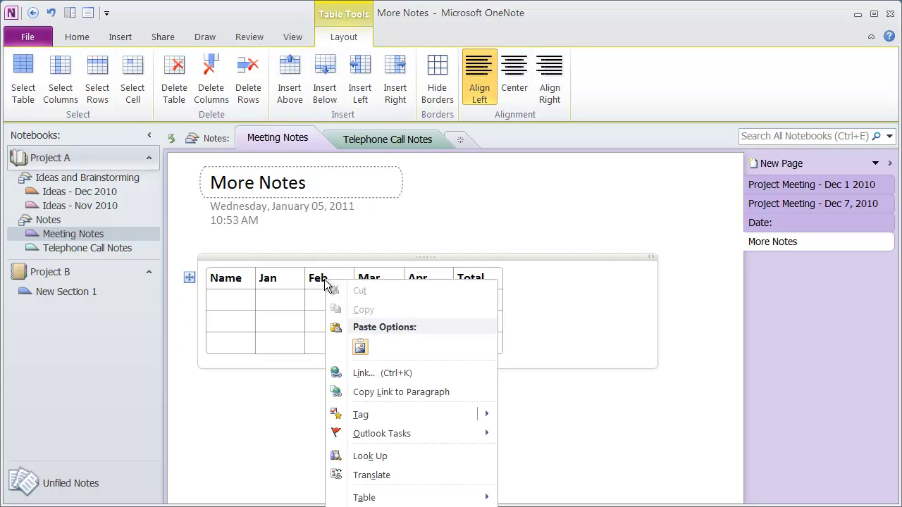
mouse_move(429, 505)
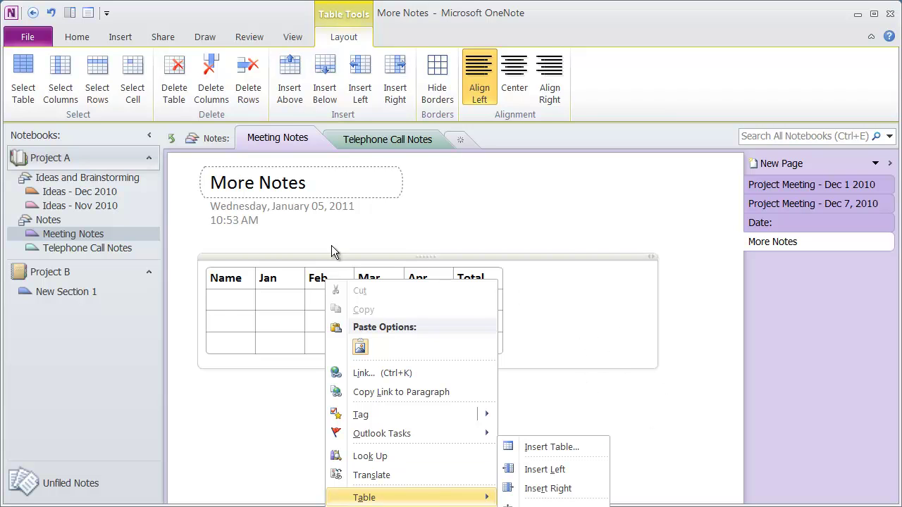
click(224, 296)
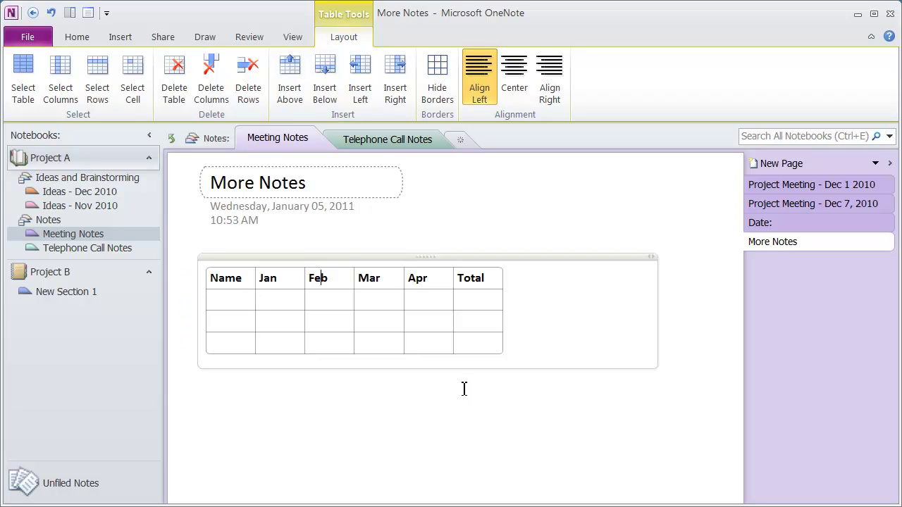
click(333, 187)
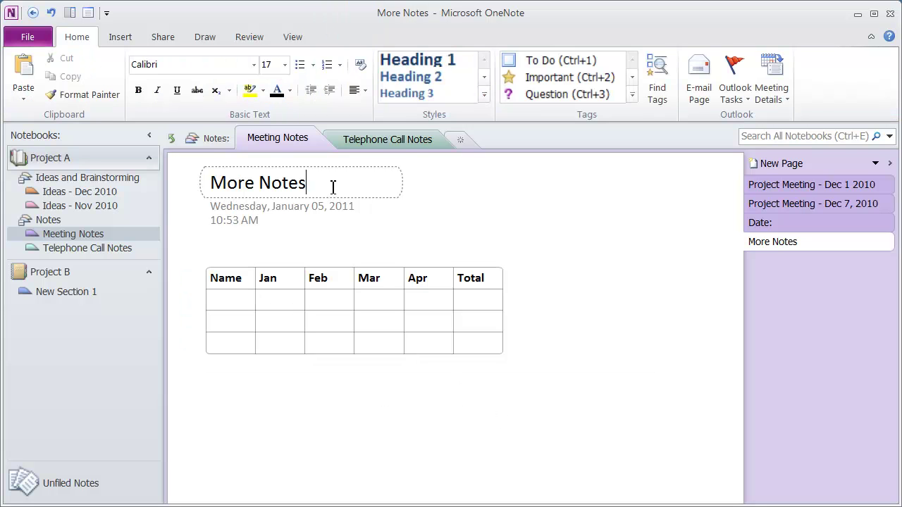
Step: Insert apple.gif from Desktop > Basic Class Files > Graphics onto the page
click(121, 39)
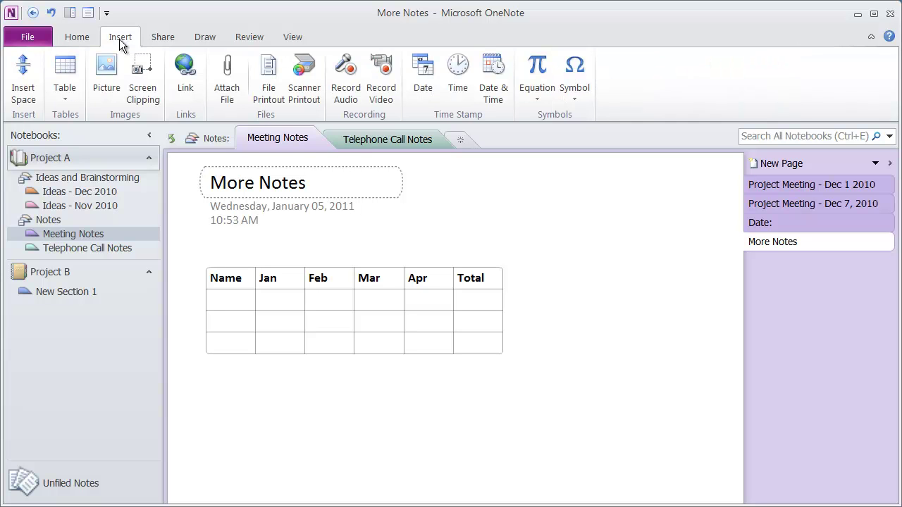
click(98, 78)
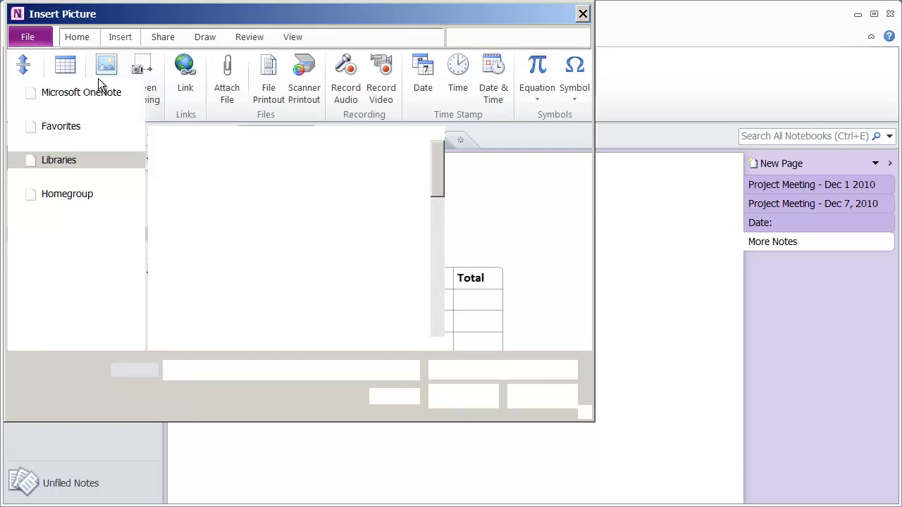
drag(305, 16, 405, 57)
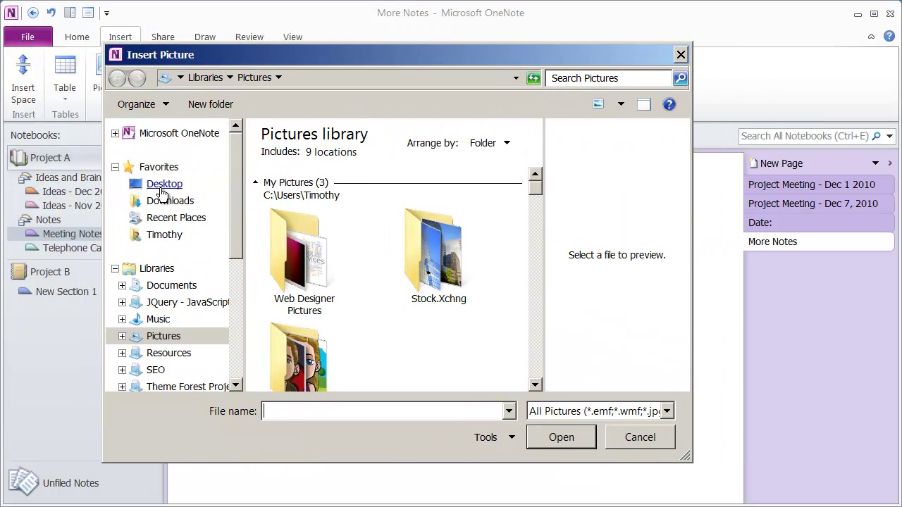
click(162, 187)
scroll(479, 305, down, 2)
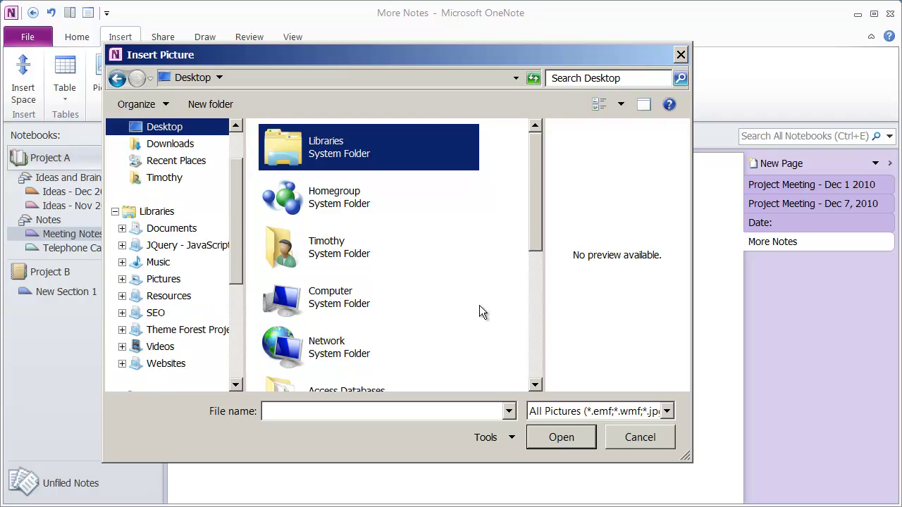
click(534, 326)
double_click(320, 192)
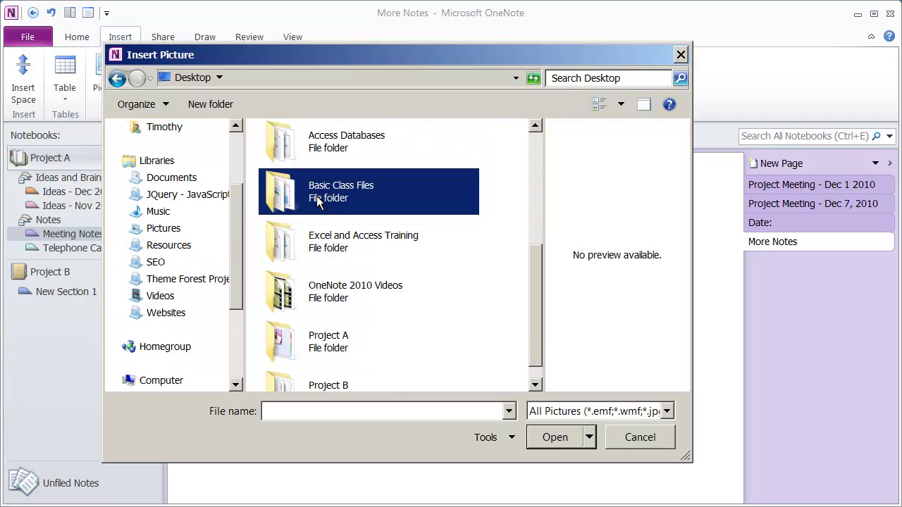
click(303, 217)
double_click(303, 220)
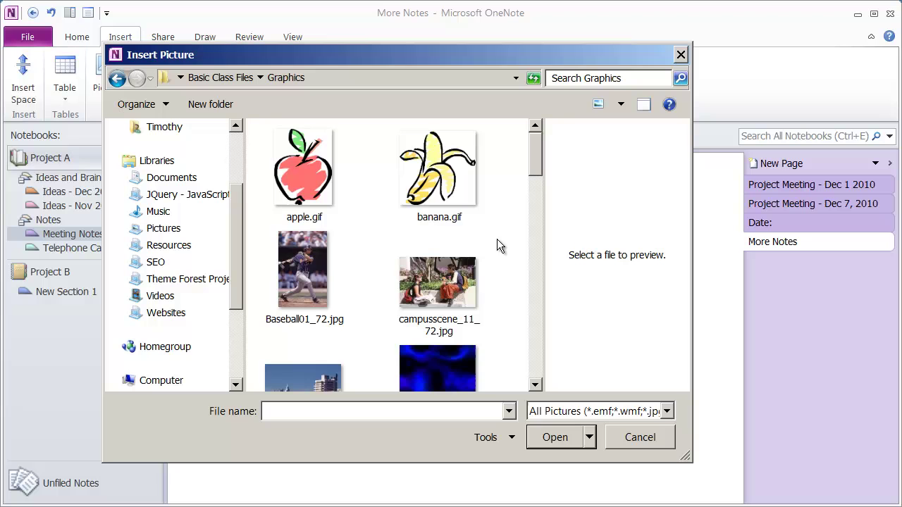
click(307, 185)
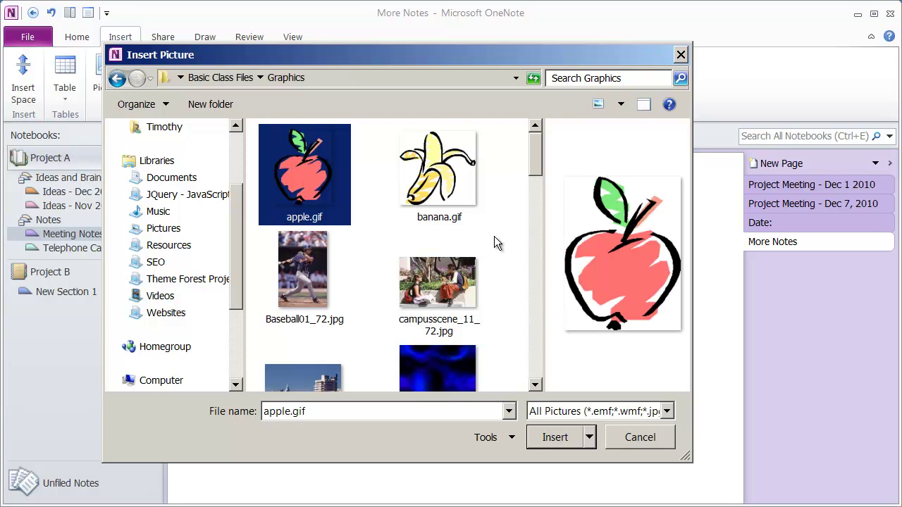
click(552, 437)
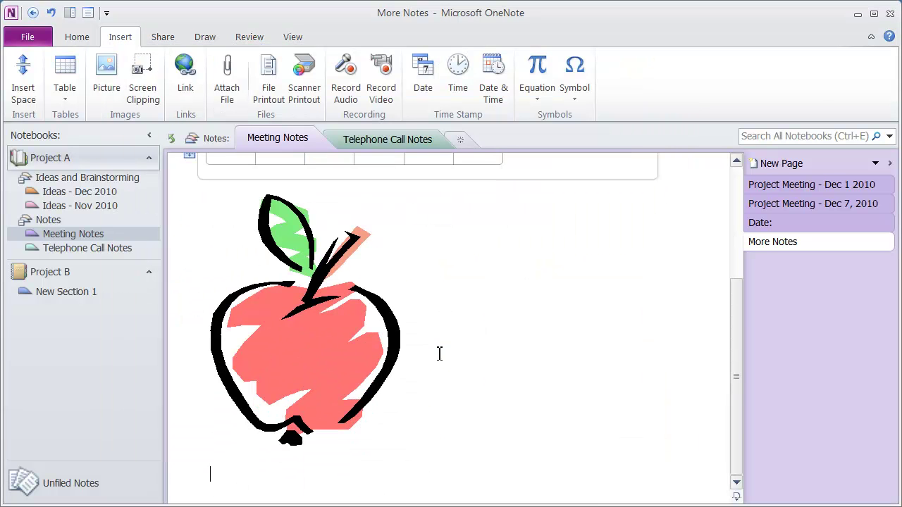
Step: Shrink the apple picture to a small size
click(307, 331)
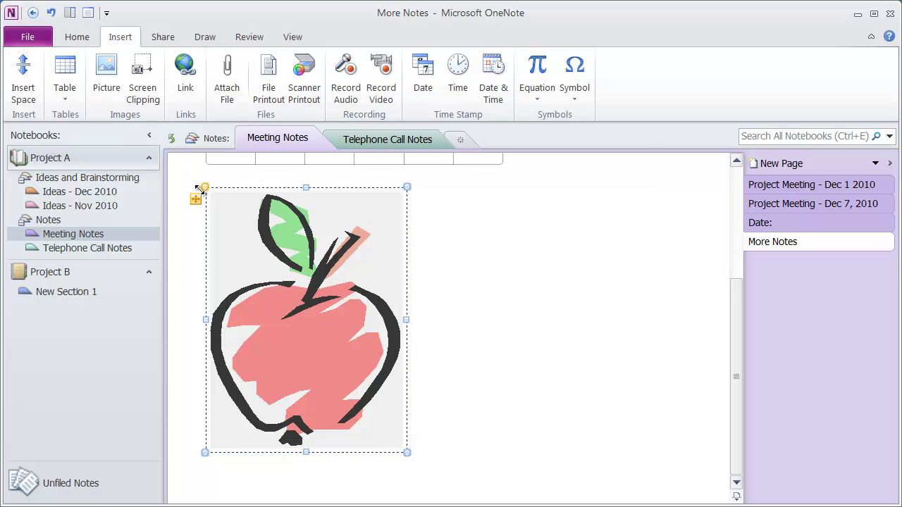
drag(406, 453, 315, 329)
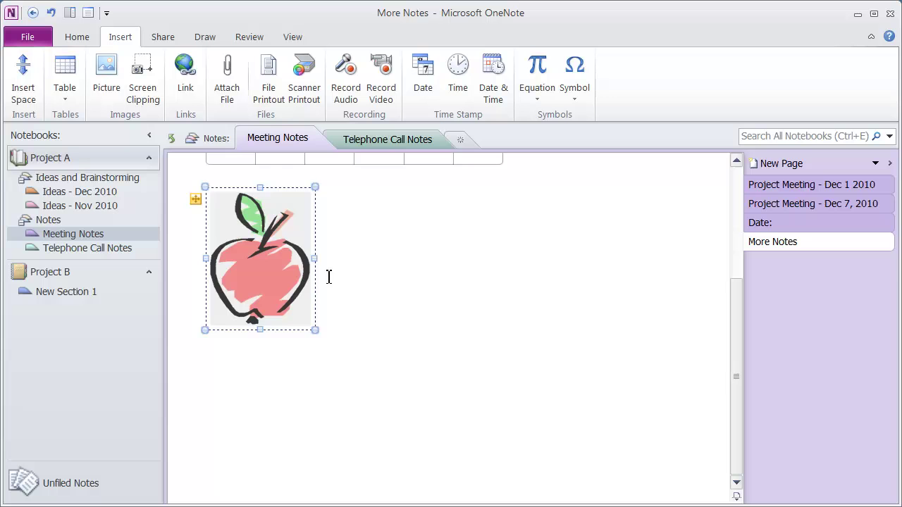
mouse_move(315, 259)
mouse_down()
mouse_move(495, 263)
mouse_move(327, 259)
mouse_up()
mouse_move(263, 330)
mouse_down()
mouse_move(262, 423)
mouse_move(267, 338)
mouse_up()
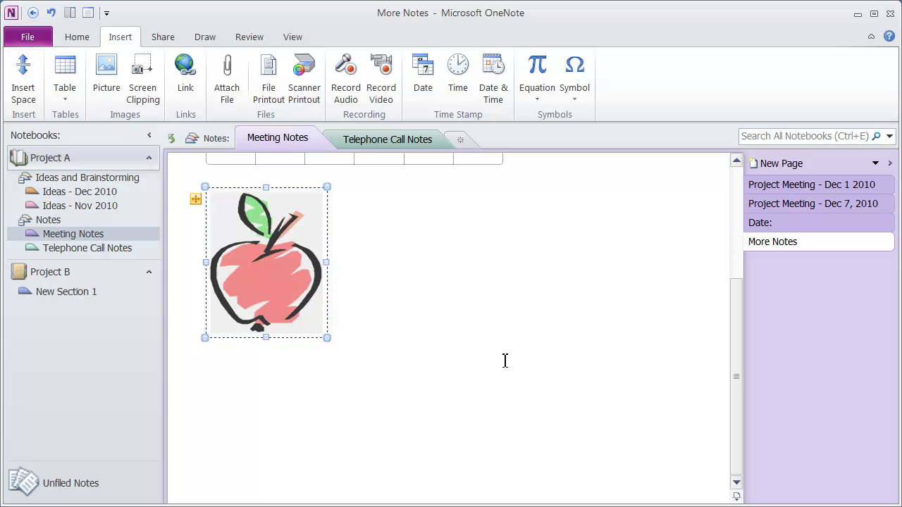
Step: Place the apple beside the table and narrow the note container around both
scroll(497, 359, up, 3)
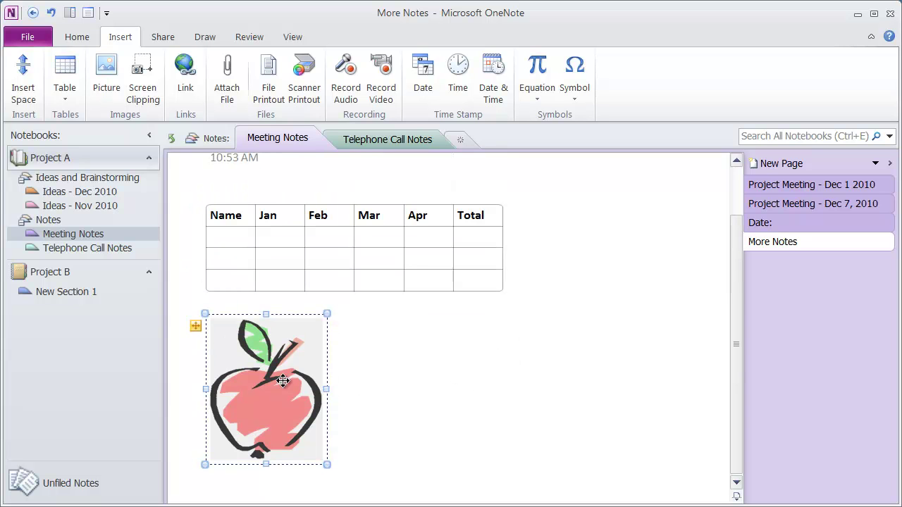
drag(273, 390, 610, 241)
scroll(479, 398, up, 2)
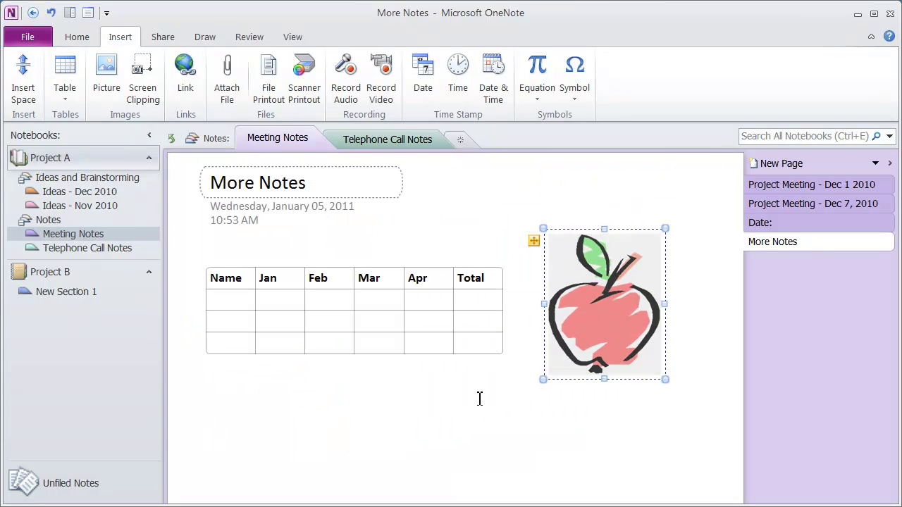
drag(612, 324, 616, 302)
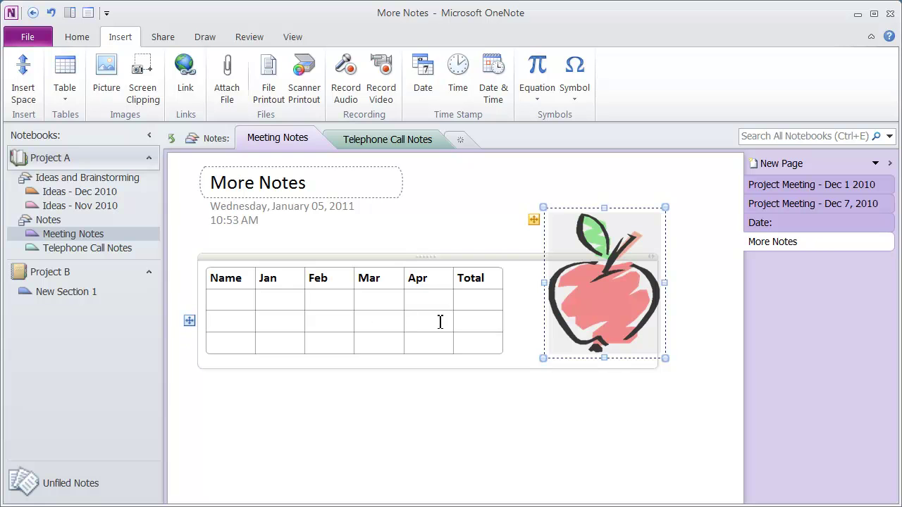
click(491, 258)
drag(649, 253, 514, 258)
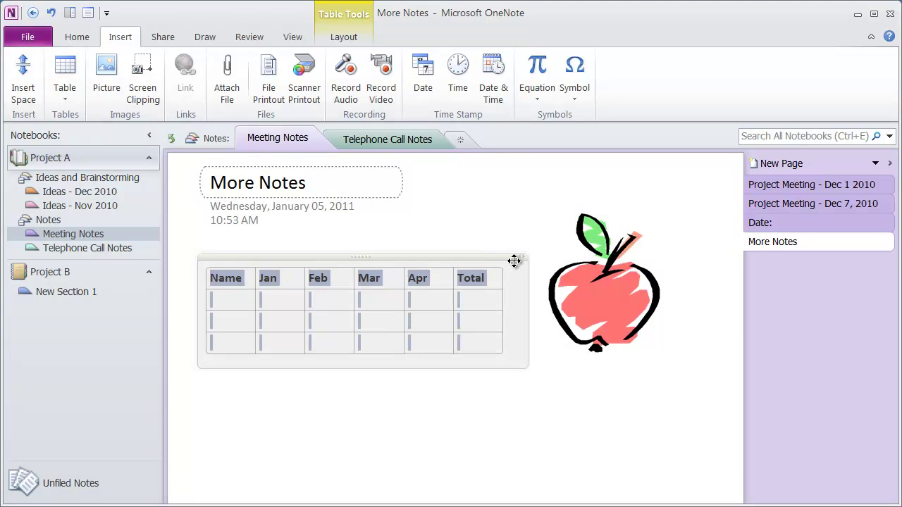
Step: Add a screen clipping below the table and apple, then select its note container
click(566, 439)
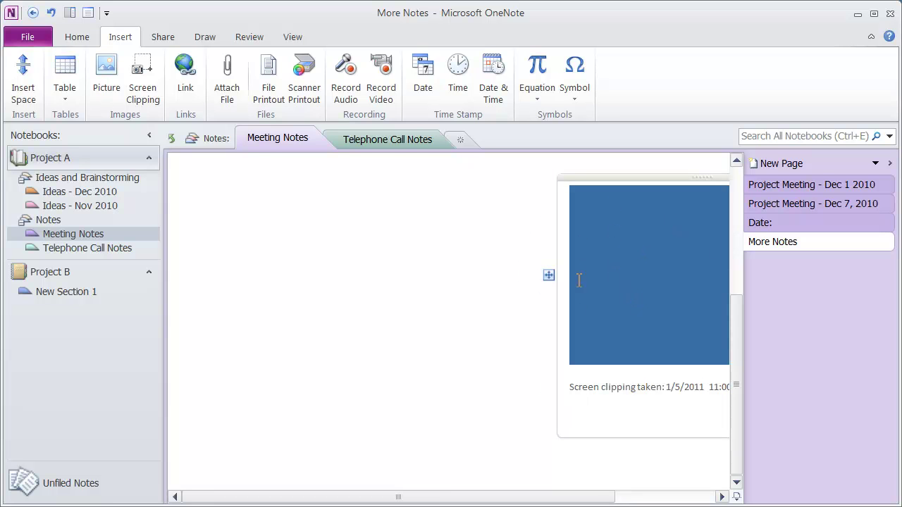
scroll(396, 281, up, 3)
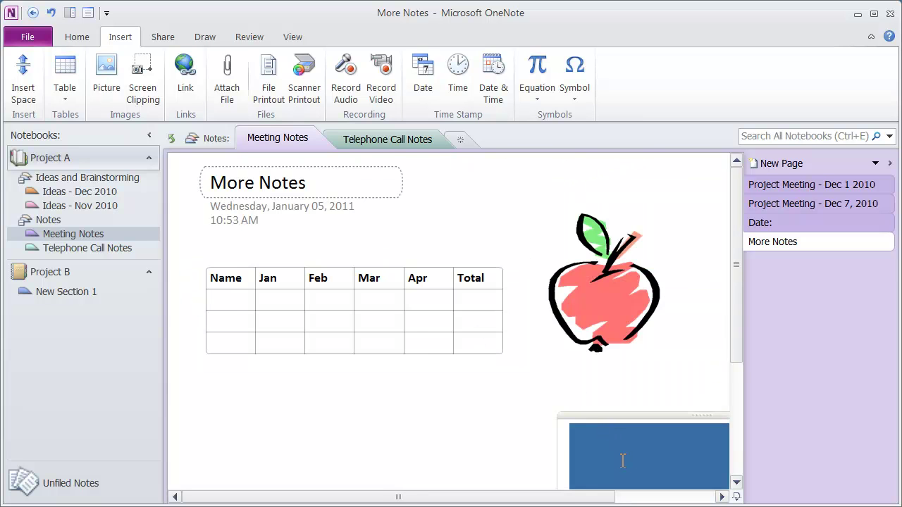
click(616, 416)
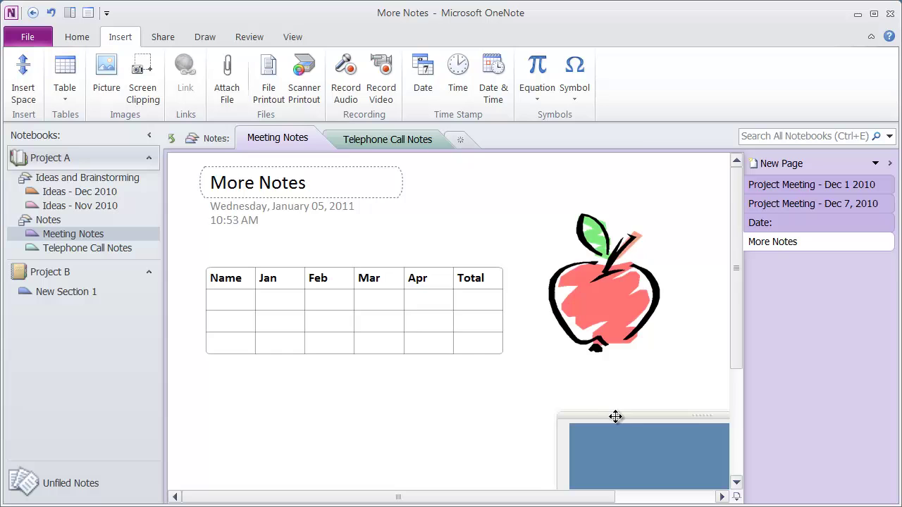
scroll(615, 416, down, 3)
scroll(621, 392, up, 3)
Step: Delete the screen clipping and the apple picture, leaving only the table
key(Delete)
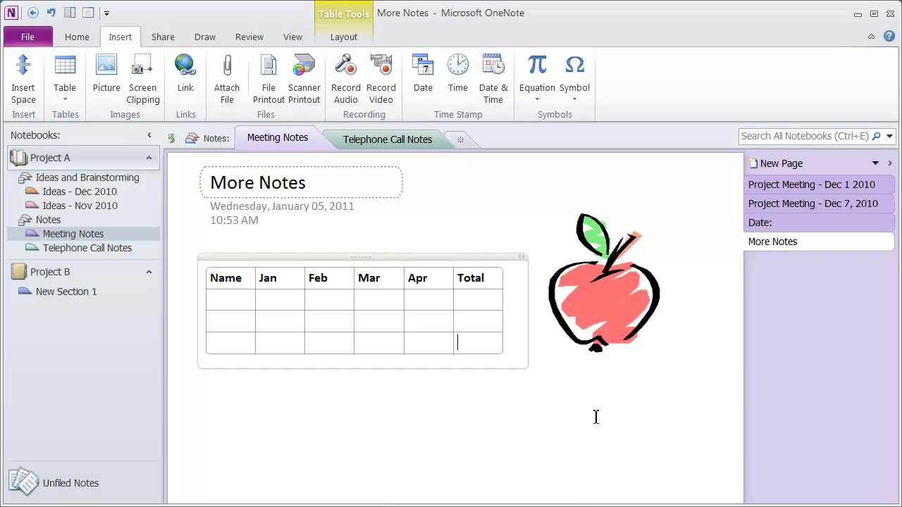
click(602, 283)
key(Delete)
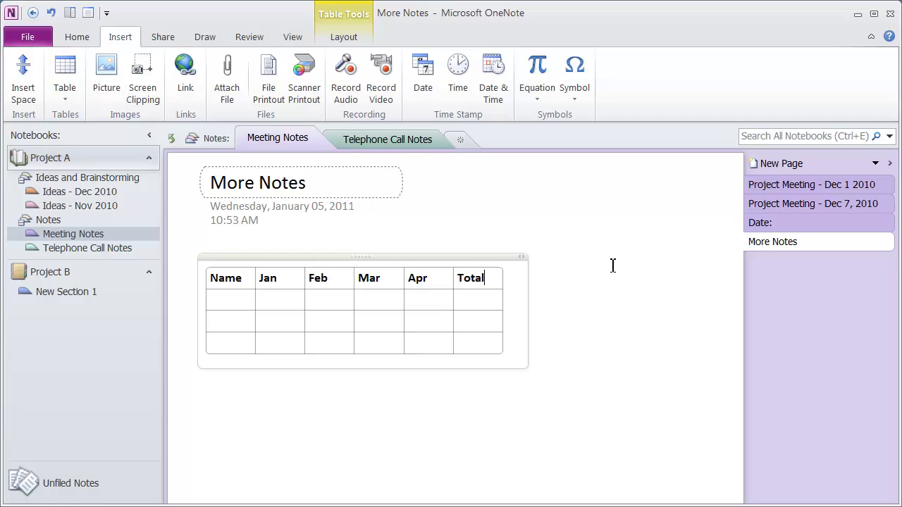
click(194, 76)
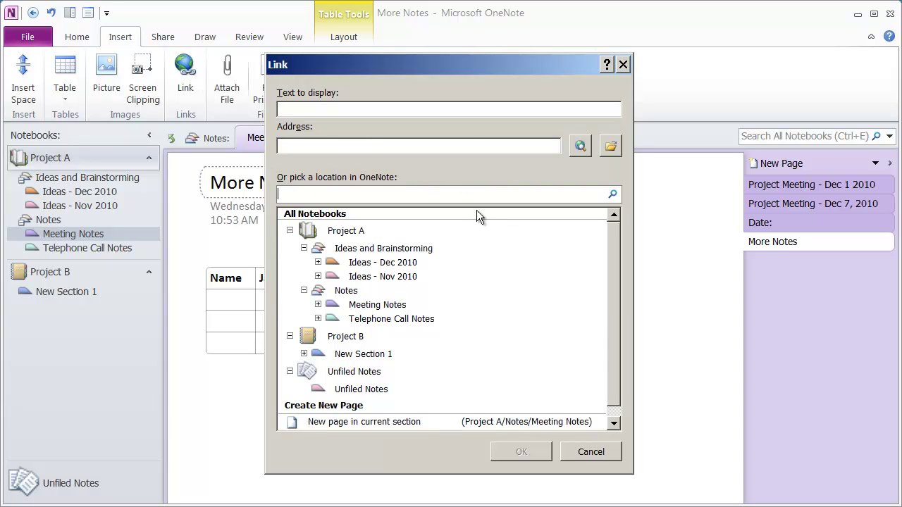
click(307, 110)
text(ampu)
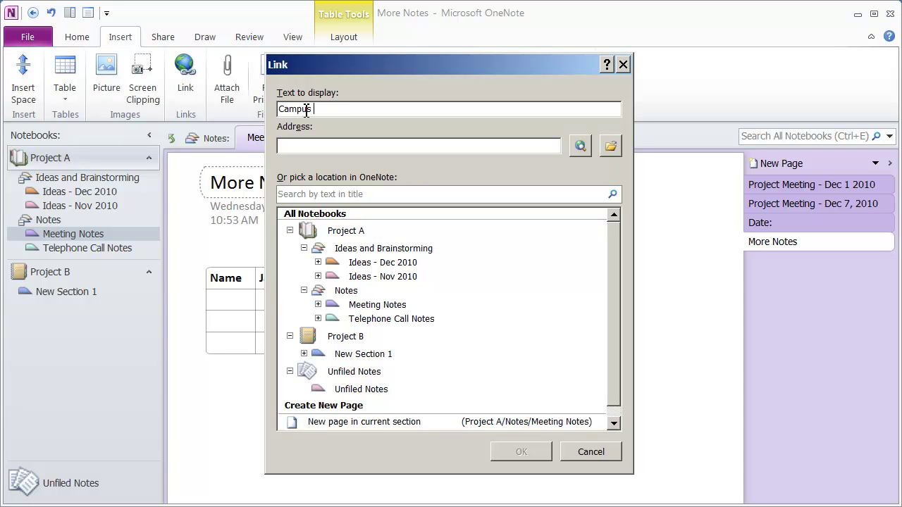
text(s Home page)
text(http)
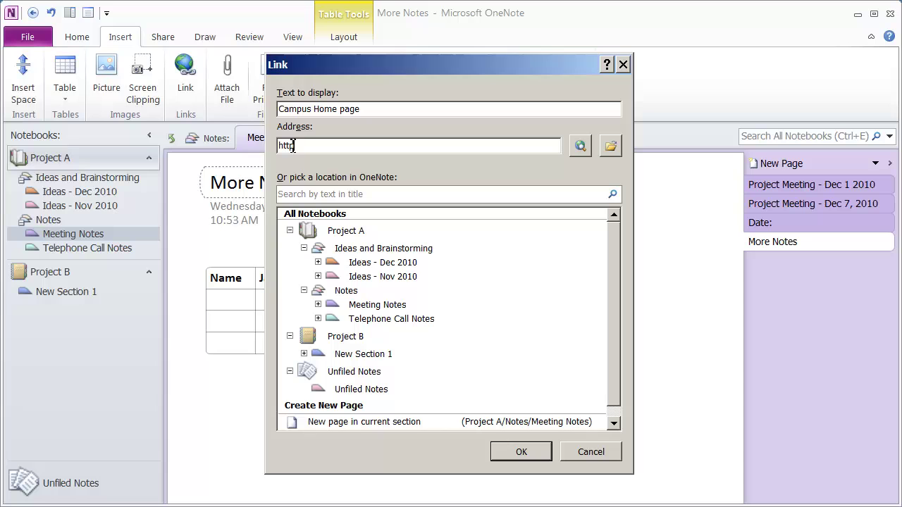
text(://)
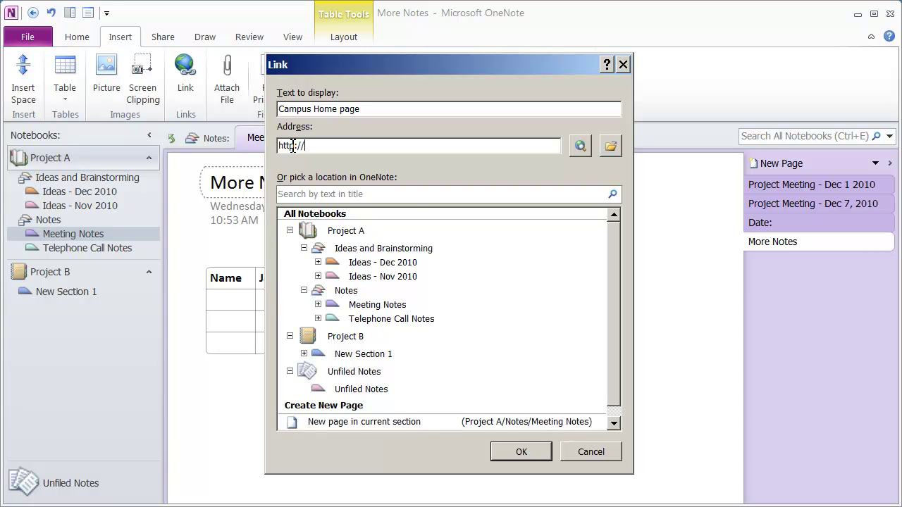
text(www.fullerton.edu)
click(508, 449)
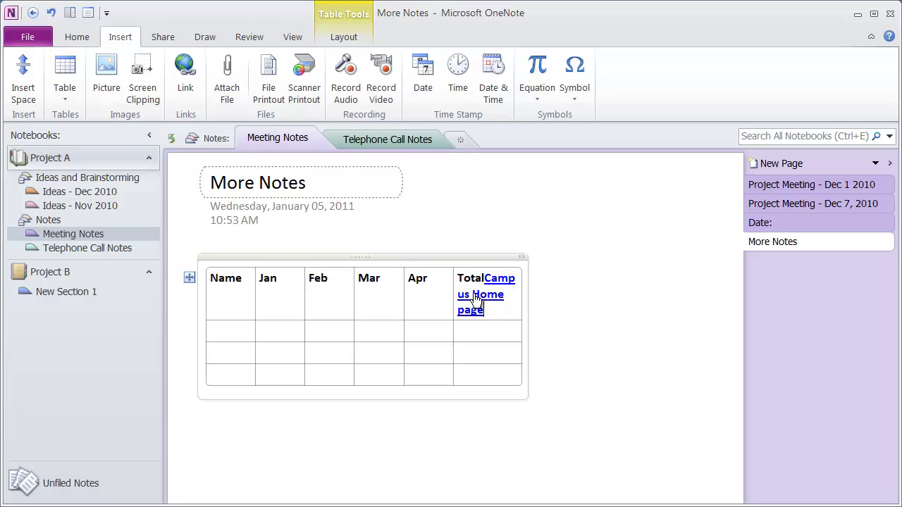
mouse_move(478, 308)
mouse_move(513, 292)
click(50, 14)
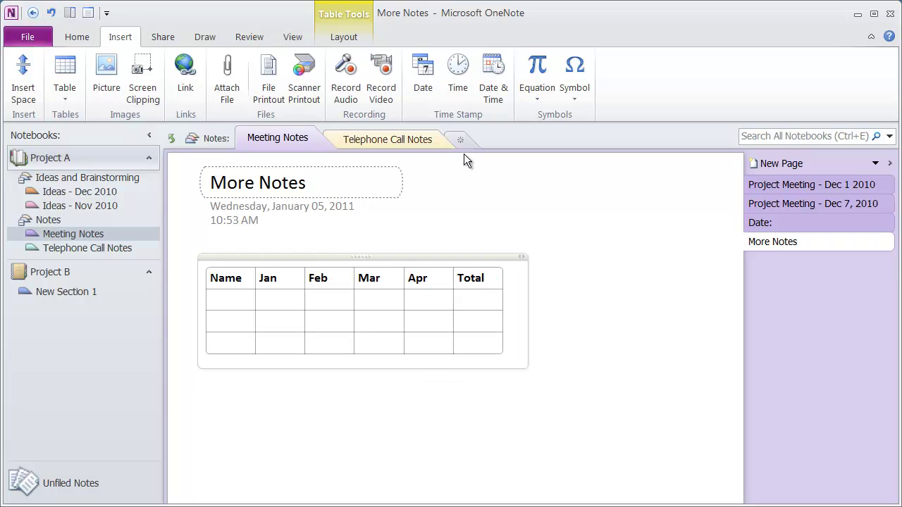
click(218, 402)
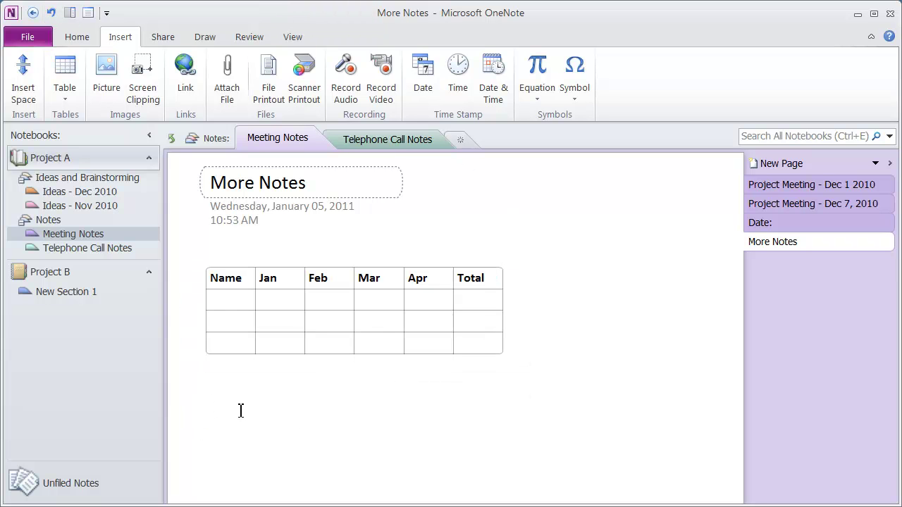
click(185, 74)
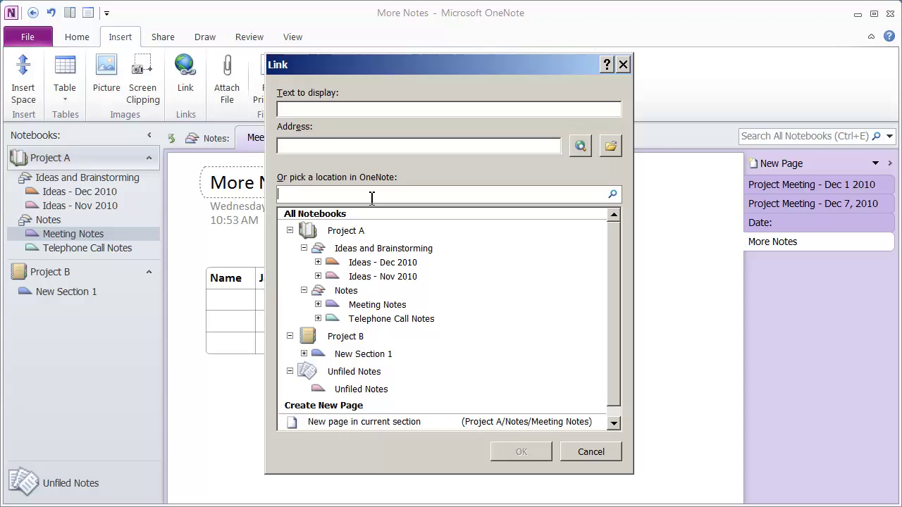
click(321, 109)
text(CS)
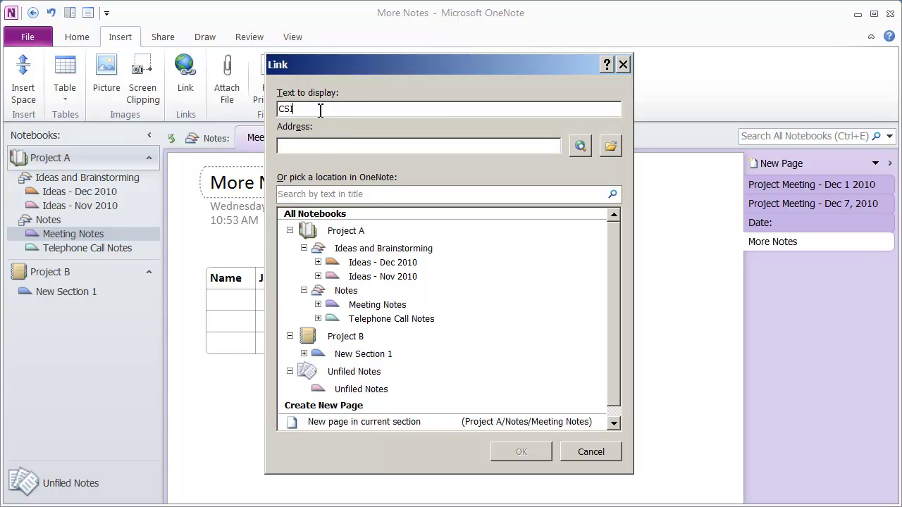
text(IF)
key(BackSpace)
key(BackSpace)
text(UF )
text(Home)
text(http)
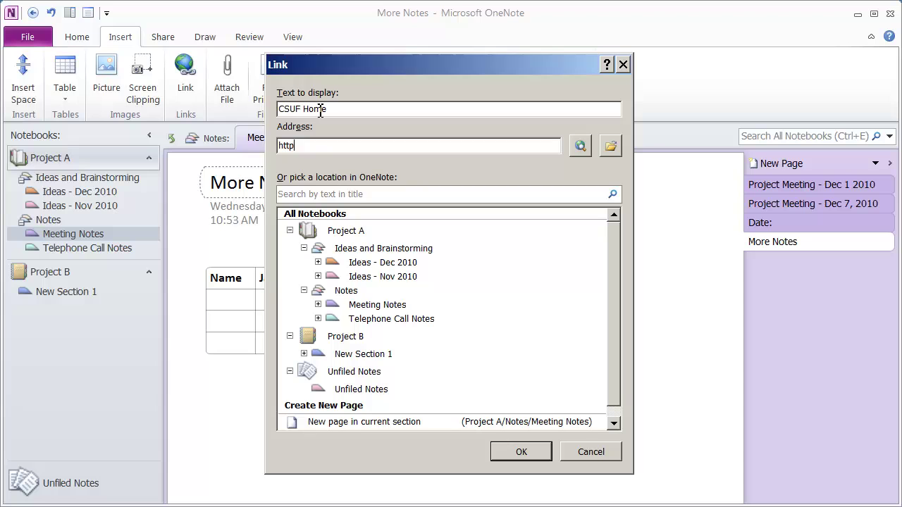
text(://www.fullerton.edu)
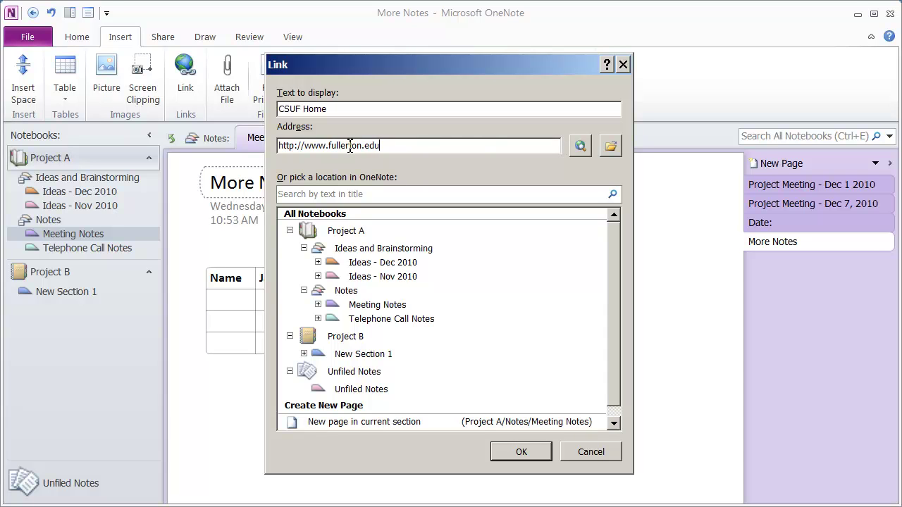
click(519, 451)
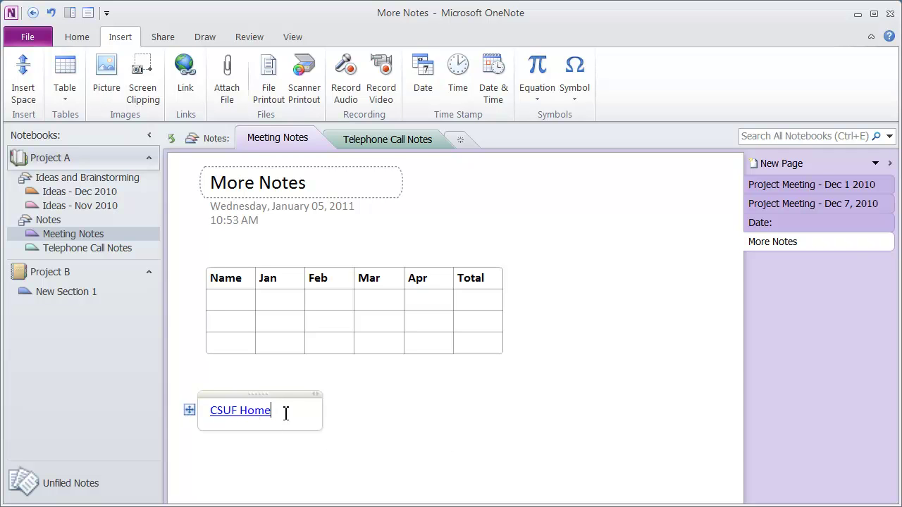
click(401, 399)
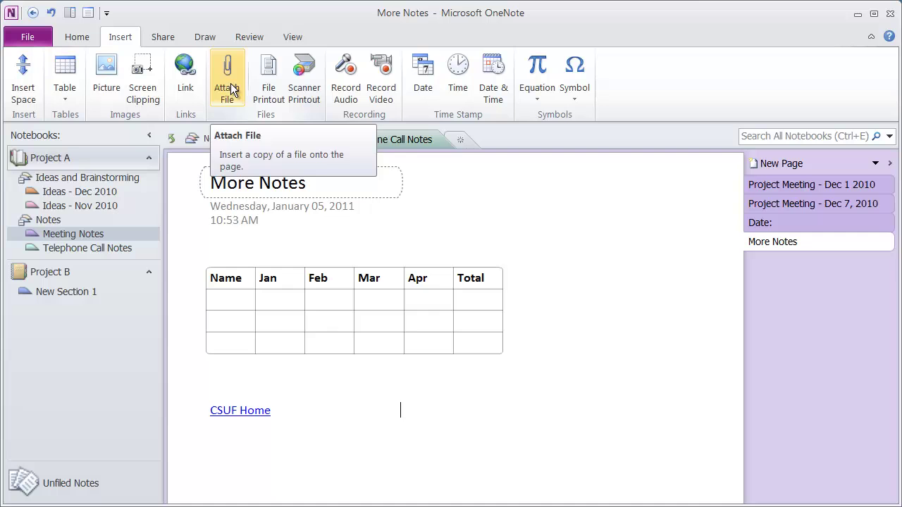
Step: On the Project Meeting - Dec 1 2010 page, add an empty line below the sales table
click(784, 204)
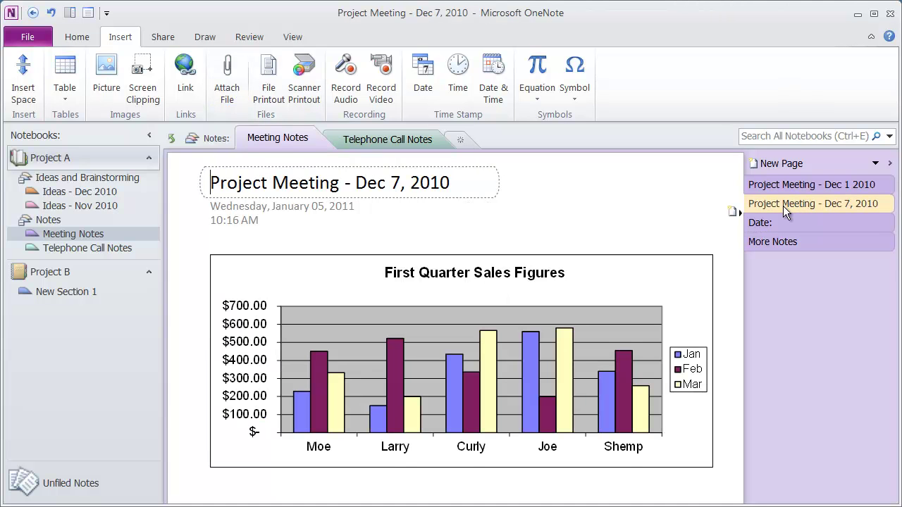
click(322, 224)
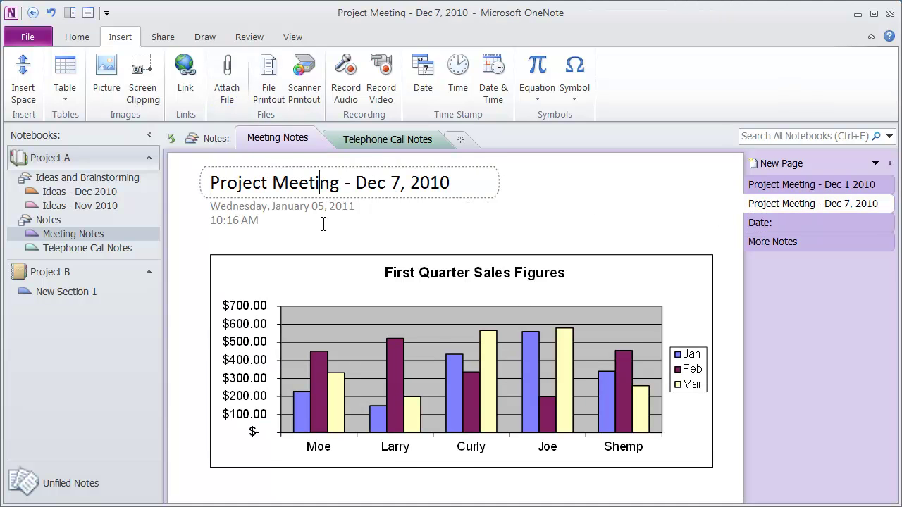
scroll(437, 258, down, 1)
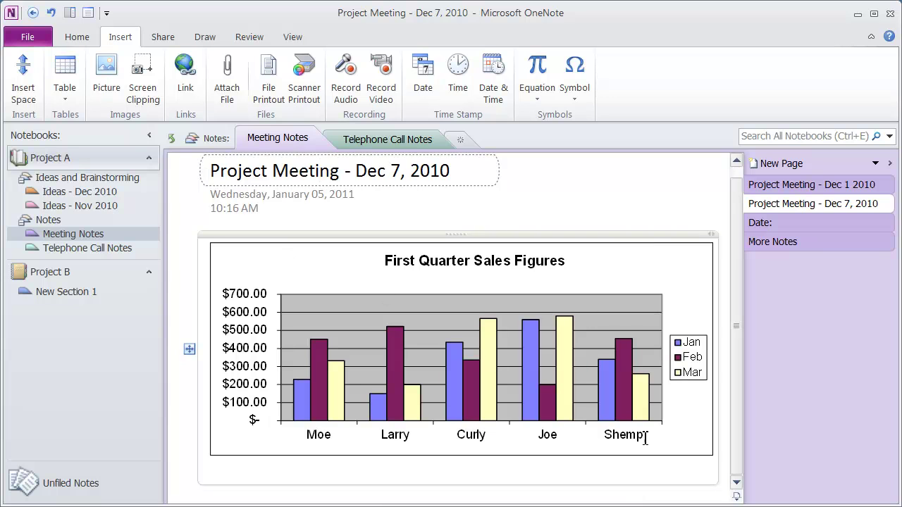
click(788, 186)
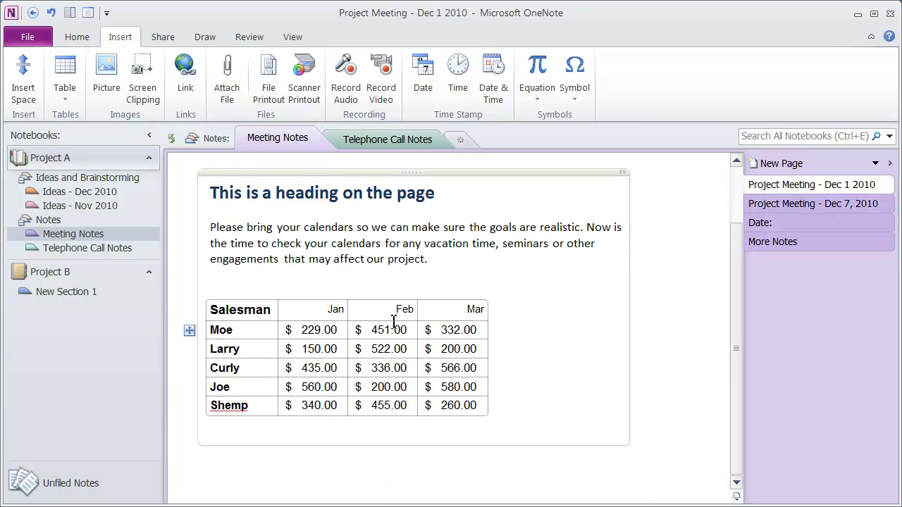
click(519, 338)
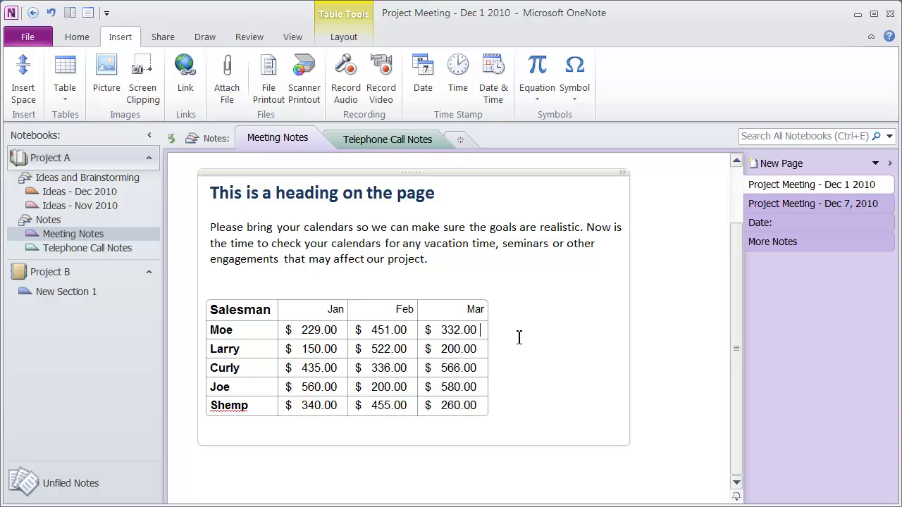
click(503, 432)
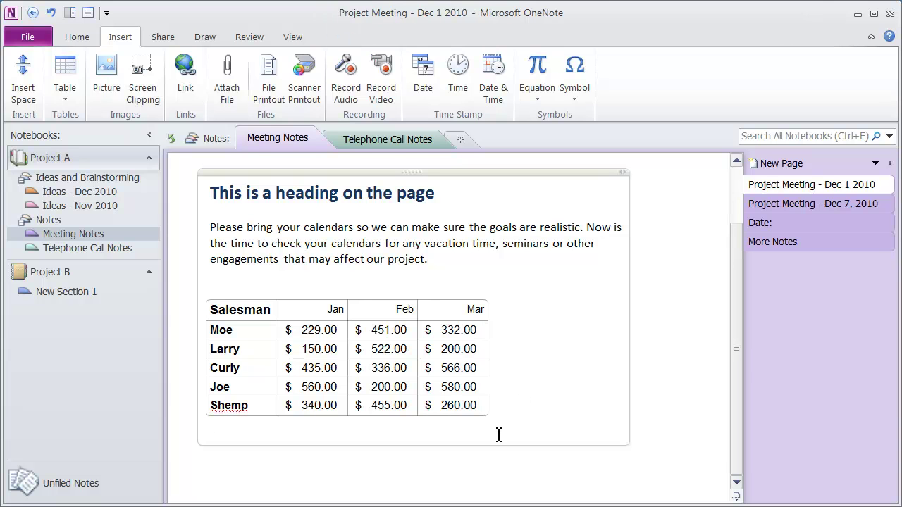
key(Return)
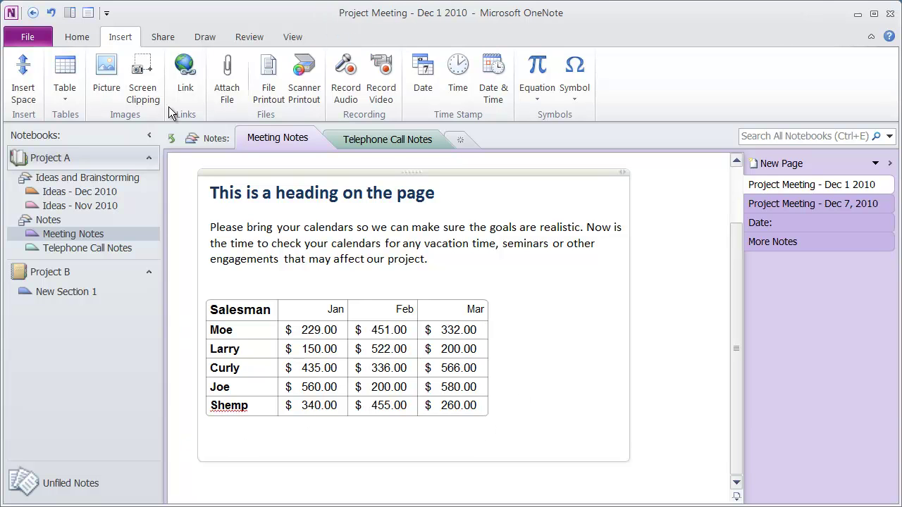
Step: Attach 1871 Baseball Stats.xls beneath the Salesman table
click(228, 76)
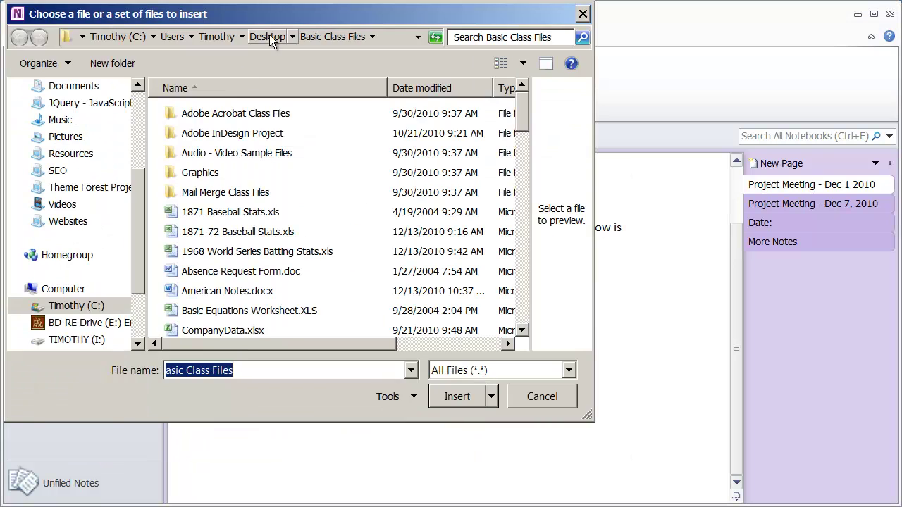
drag(264, 13, 408, 67)
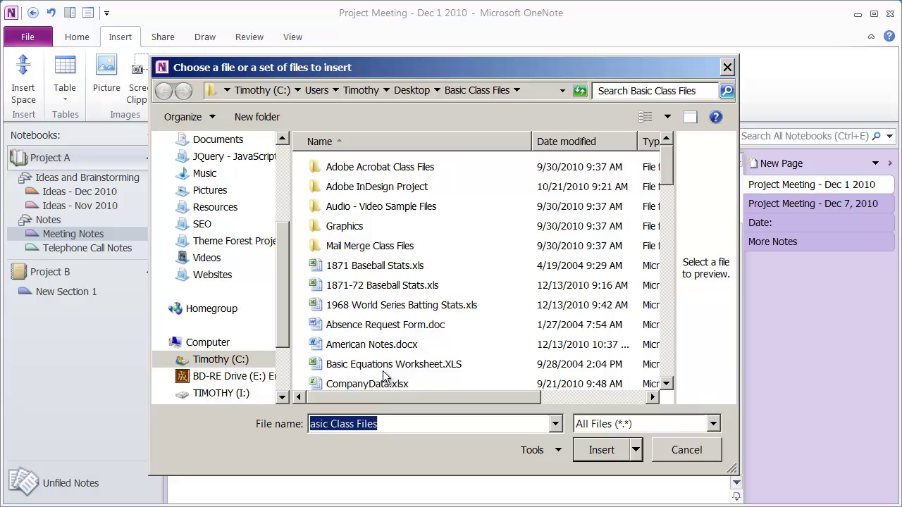
click(370, 268)
scroll(485, 299, down, 4)
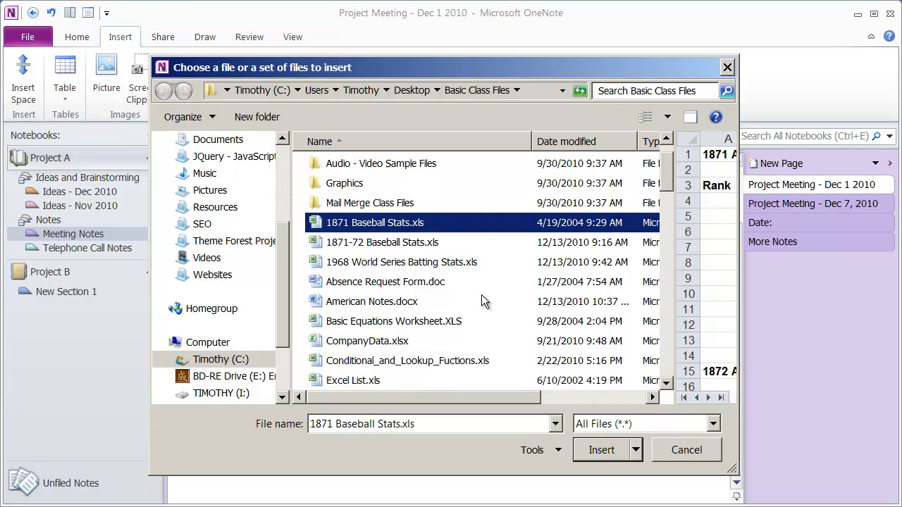
scroll(483, 302, up, 4)
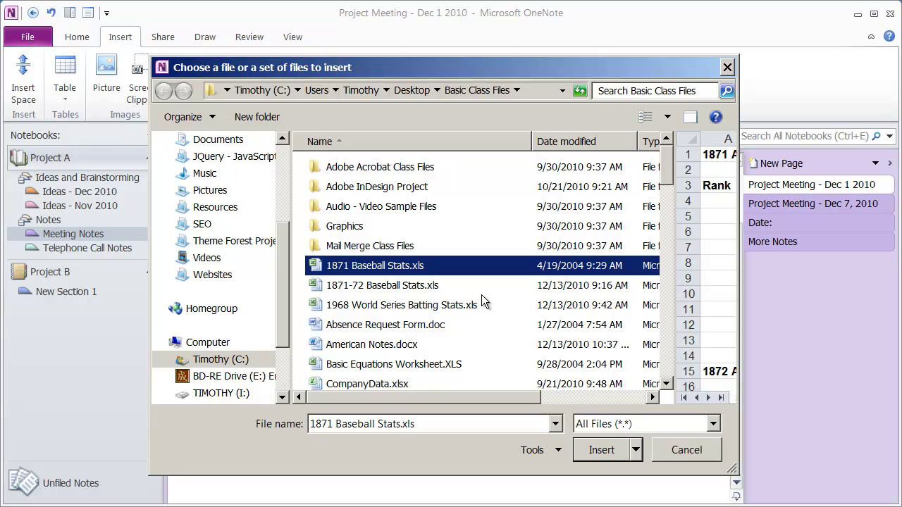
click(613, 453)
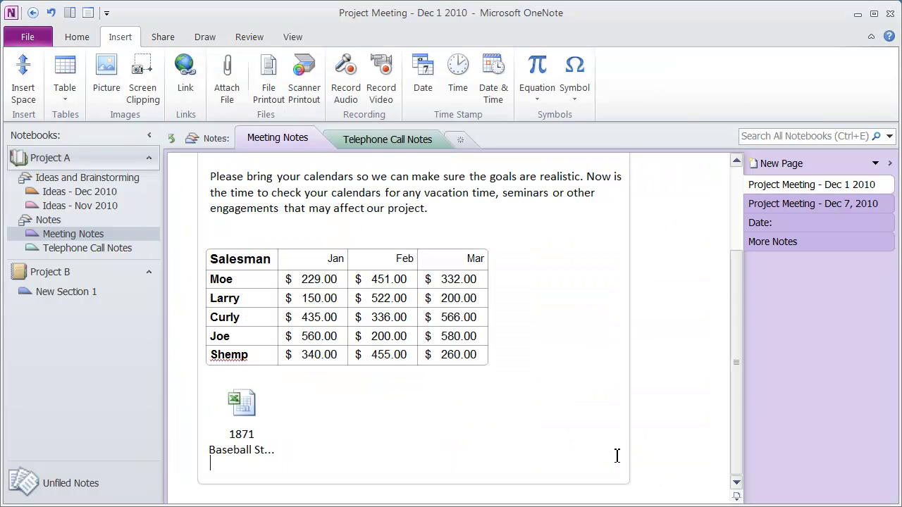
click(232, 404)
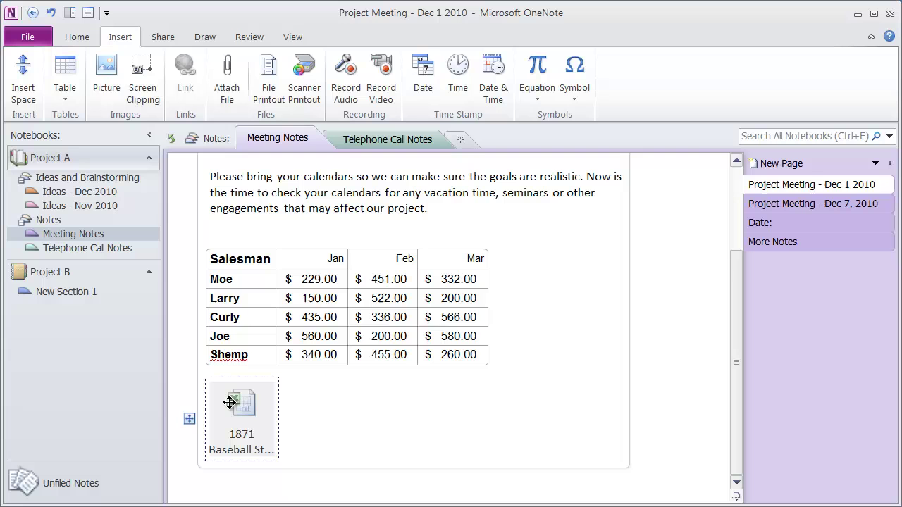
mouse_move(246, 443)
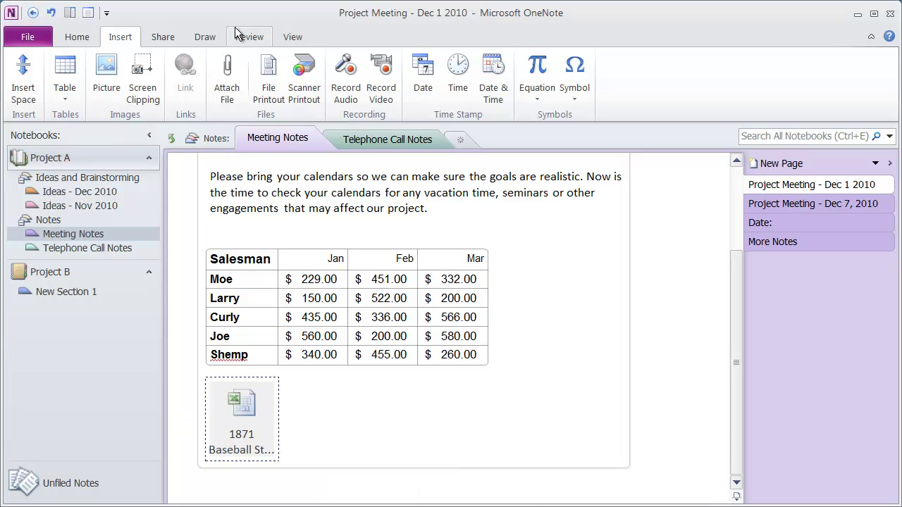
Step: Attach memo.doc to the Dec 1 2010 page below the 1871 Baseball Stats spreadsheet
click(228, 95)
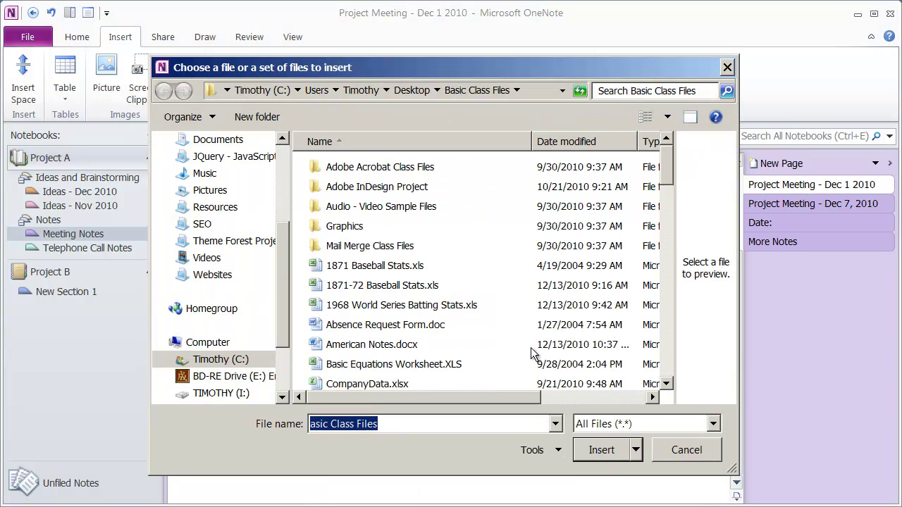
click(405, 306)
scroll(404, 306, down, 9)
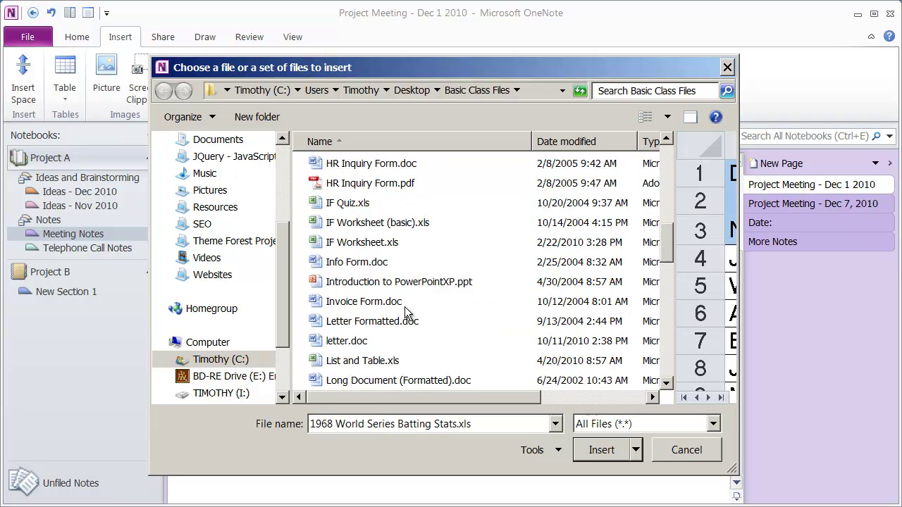
scroll(405, 308, down, 6)
scroll(405, 308, up, 2)
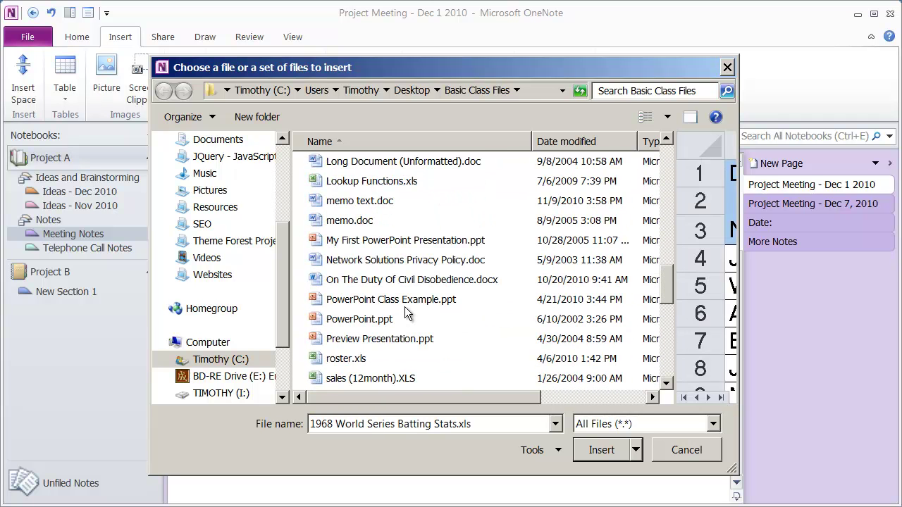
click(352, 221)
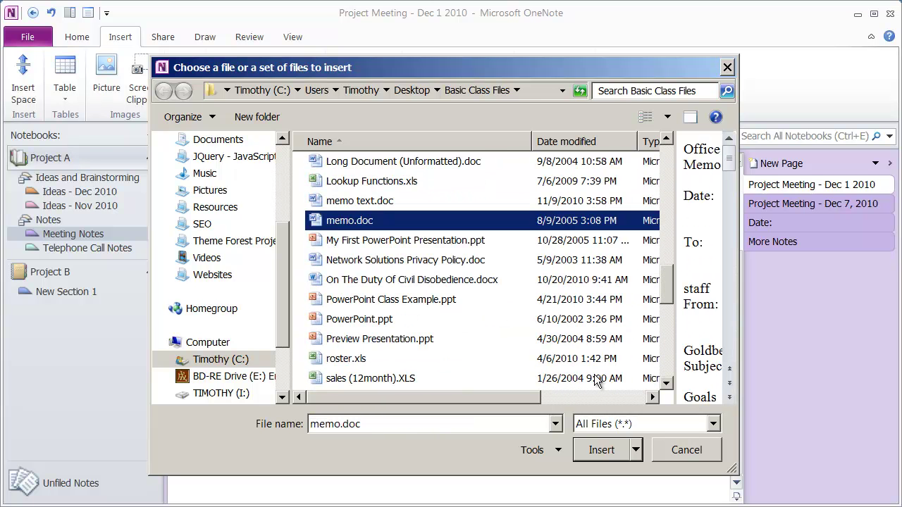
click(598, 451)
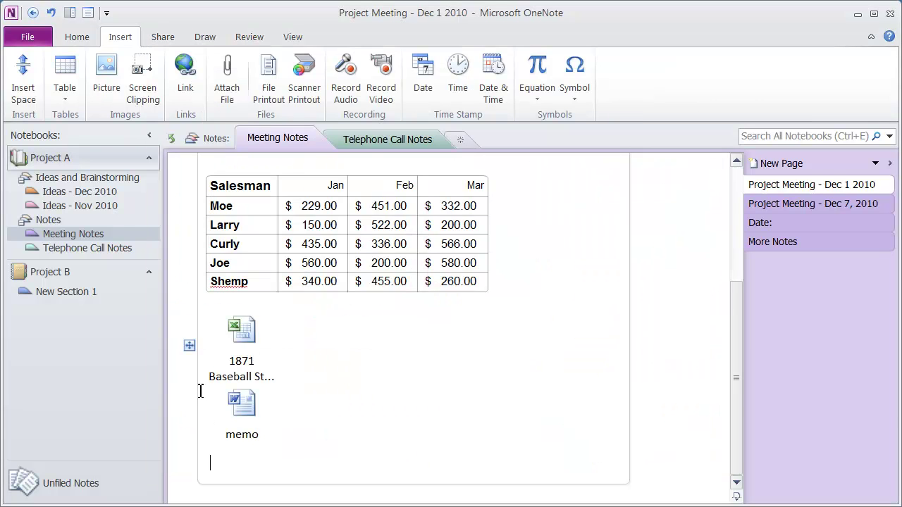
Step: Move the memo and 1871 Baseball Stats attachment icons over to the page's right edge
drag(235, 411, 384, 362)
drag(243, 419, 249, 338)
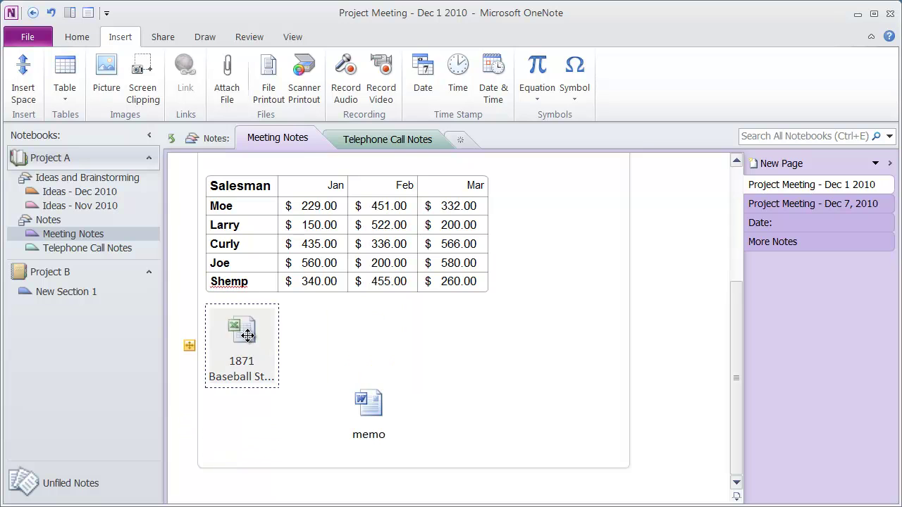
drag(398, 428, 559, 240)
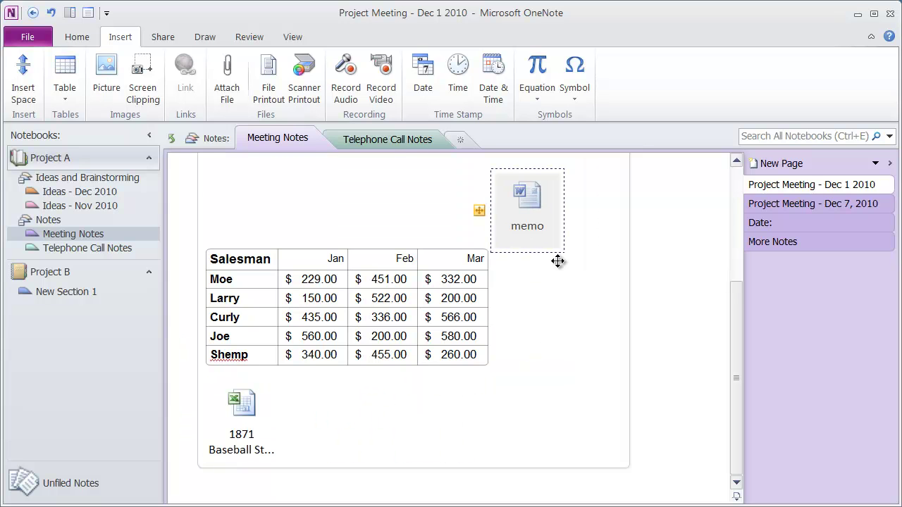
click(224, 415)
drag(230, 370, 230, 282)
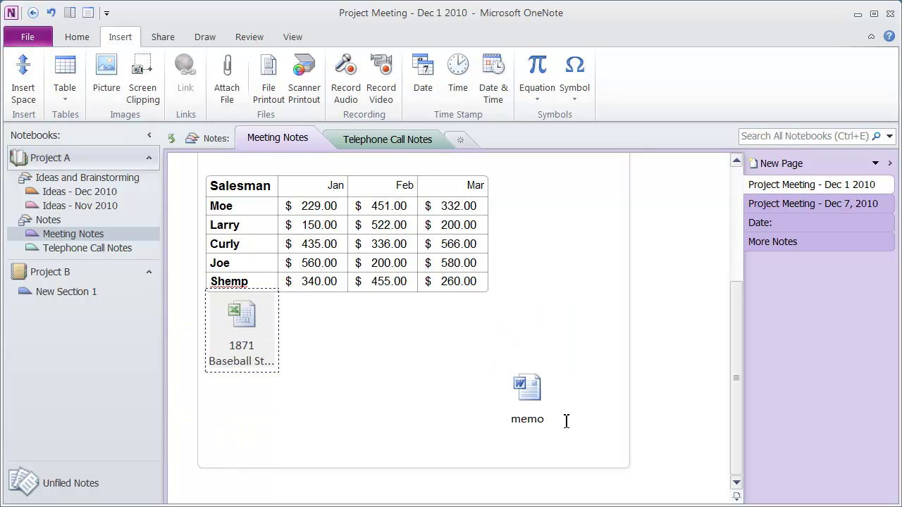
drag(524, 386, 684, 236)
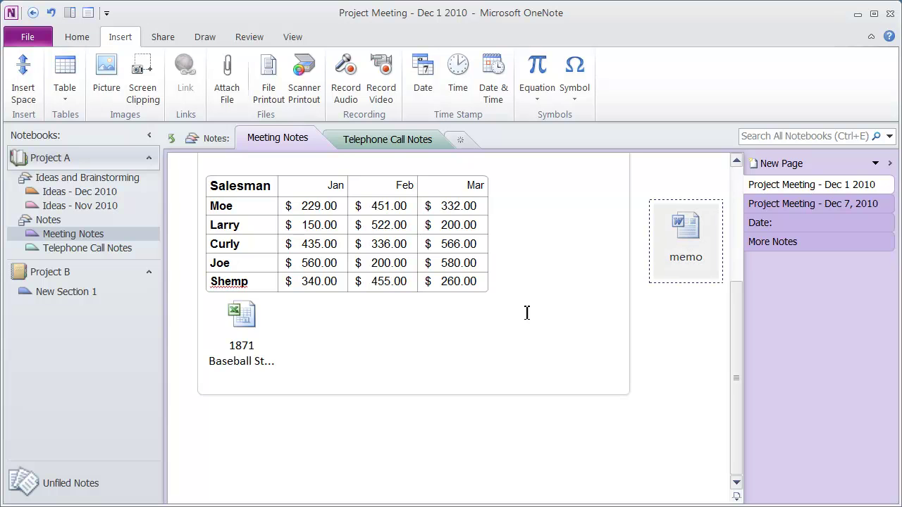
drag(241, 318, 692, 328)
Step: Line up the memo and spreadsheet icons side by side beside the page title, then deselect them
scroll(474, 374, up, 3)
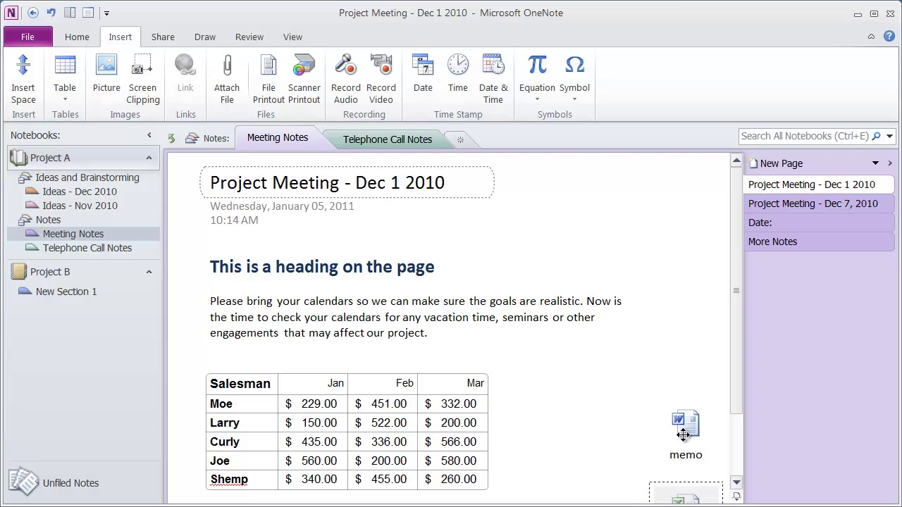
drag(687, 426, 569, 201)
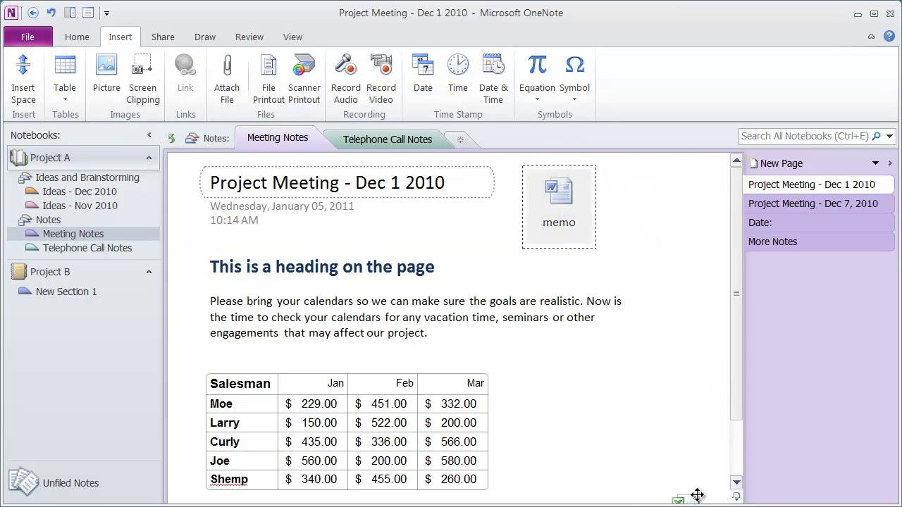
drag(690, 498, 643, 194)
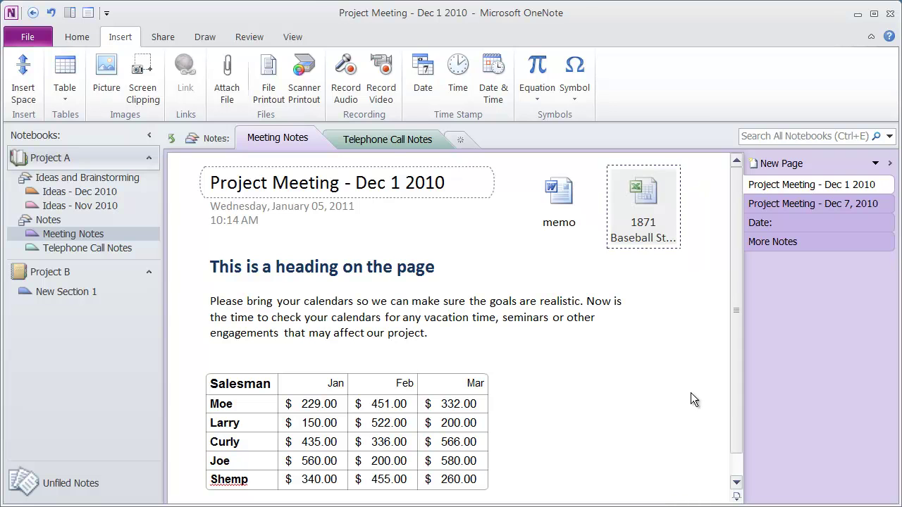
key(Escape)
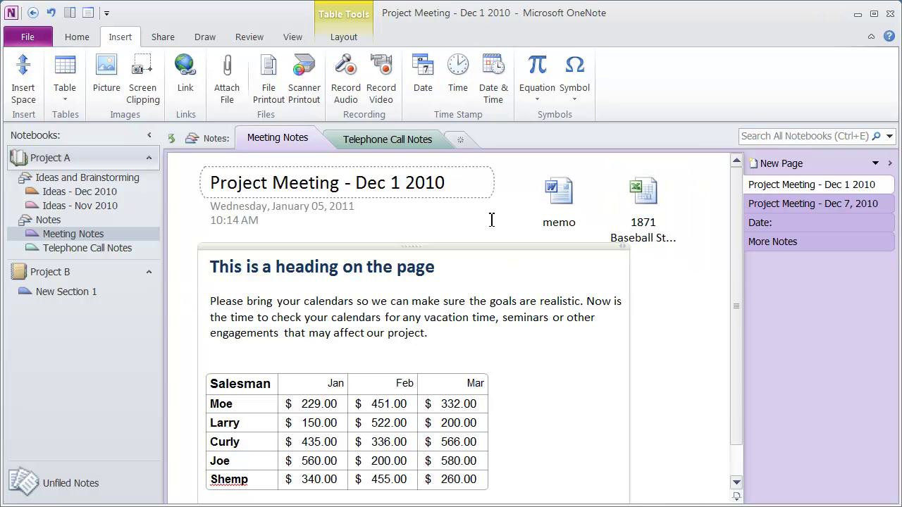
click(457, 182)
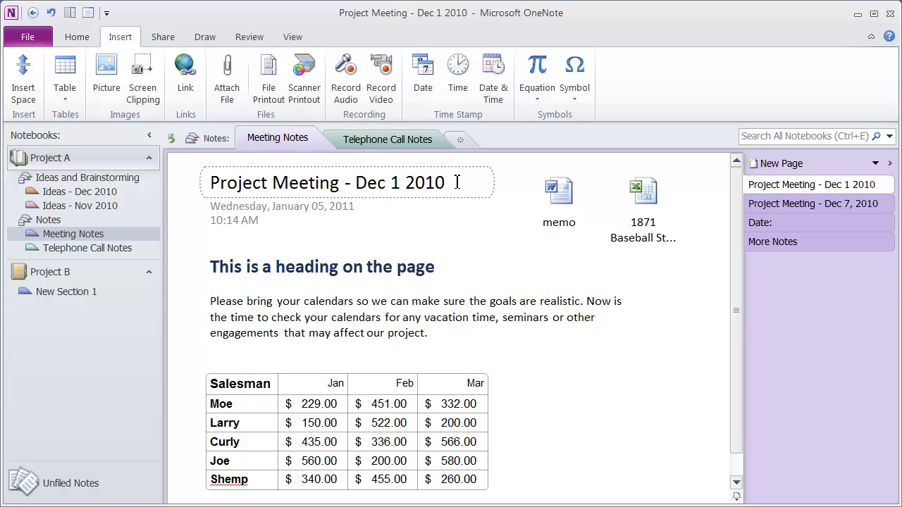